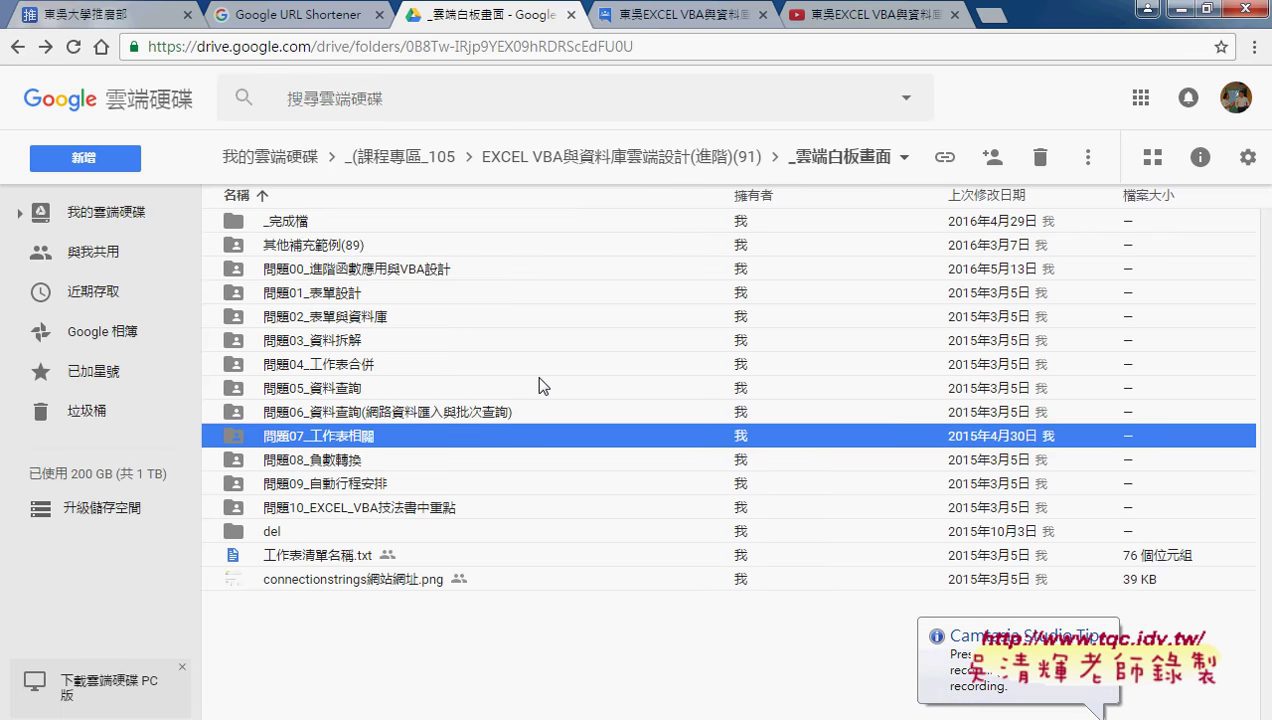
# Open 其他補充範例(89) > 02_進階 > _下載網路資料相關 in Google Drive
pyautogui.click(362, 252)
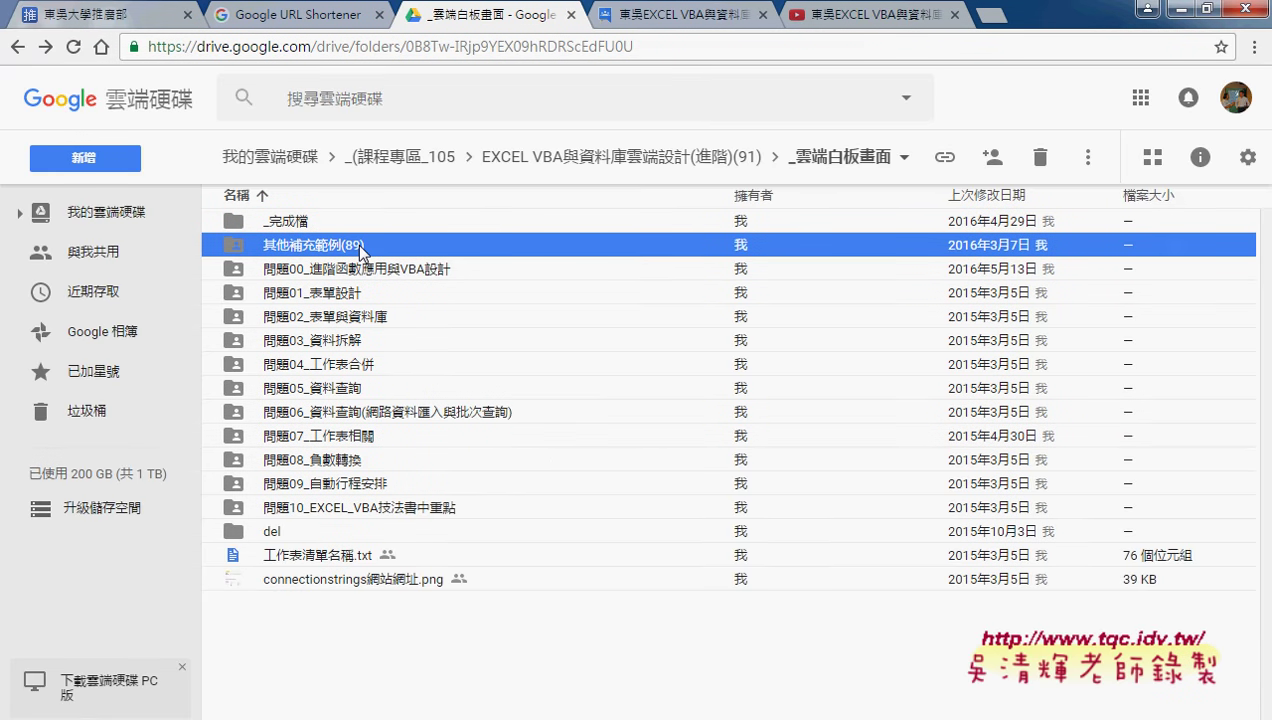
pyautogui.doubleClick(359, 250)
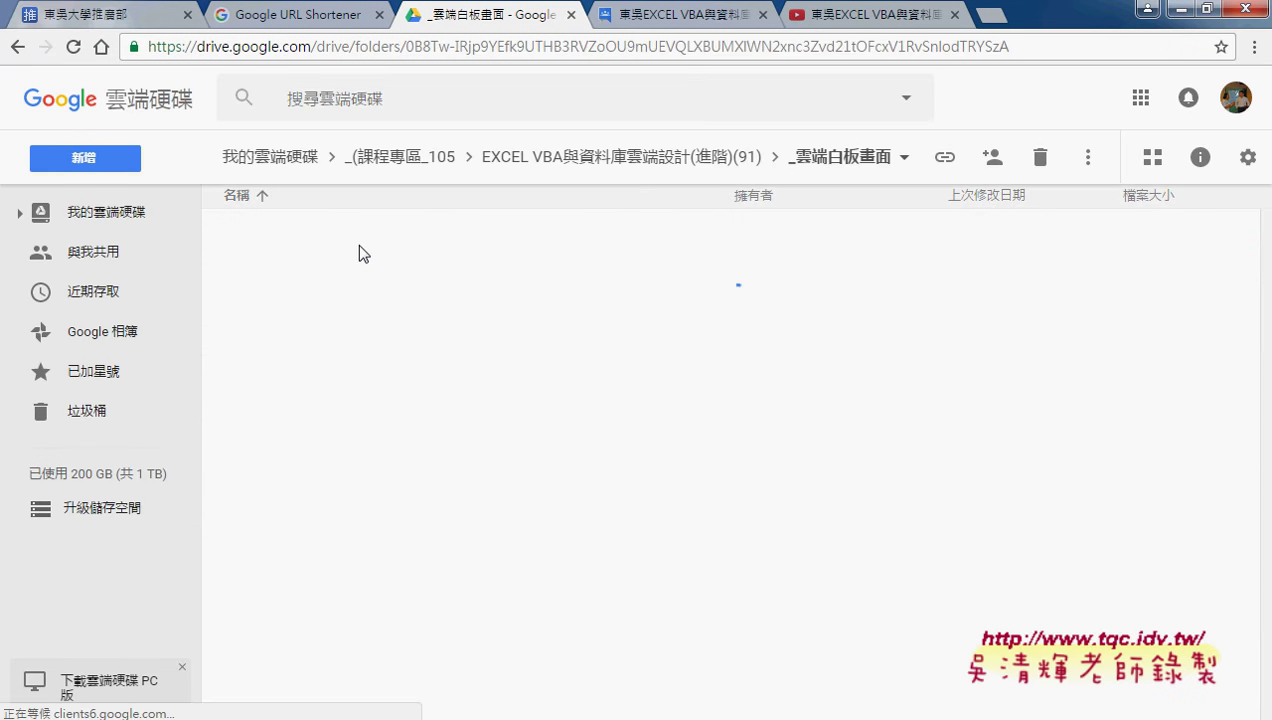
pyautogui.click(302, 251)
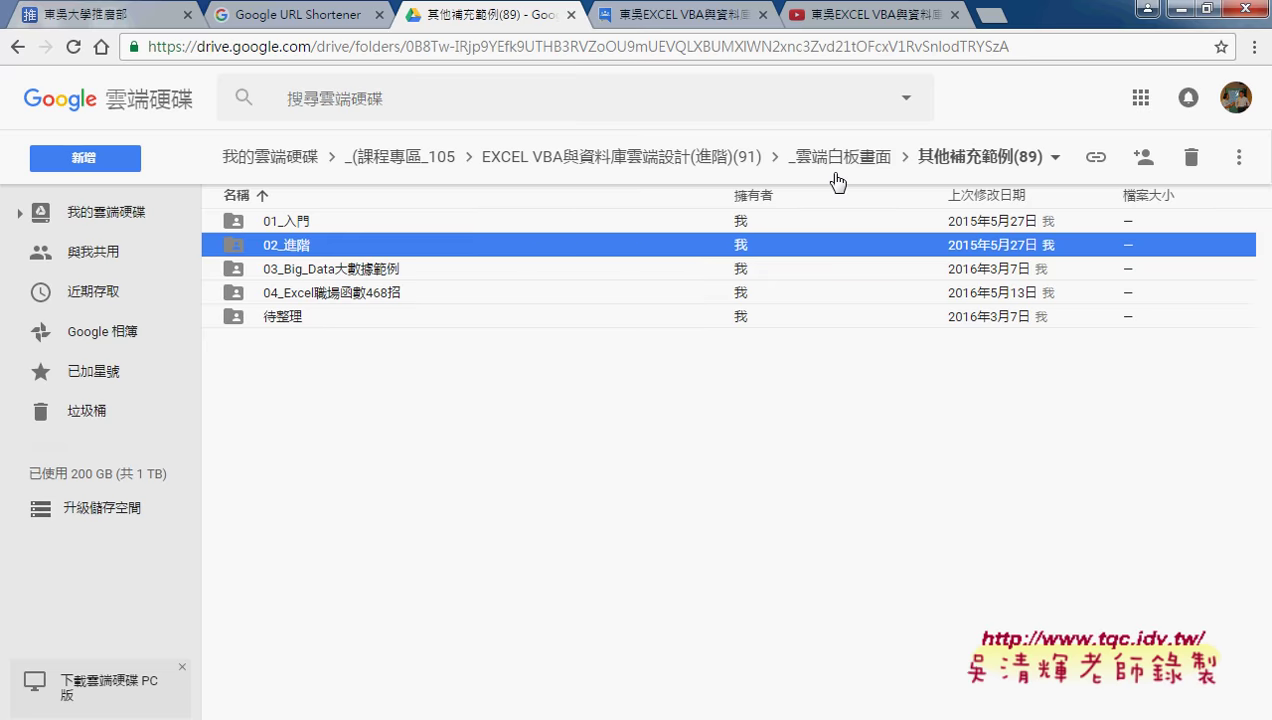
pyautogui.doubleClick(416, 250)
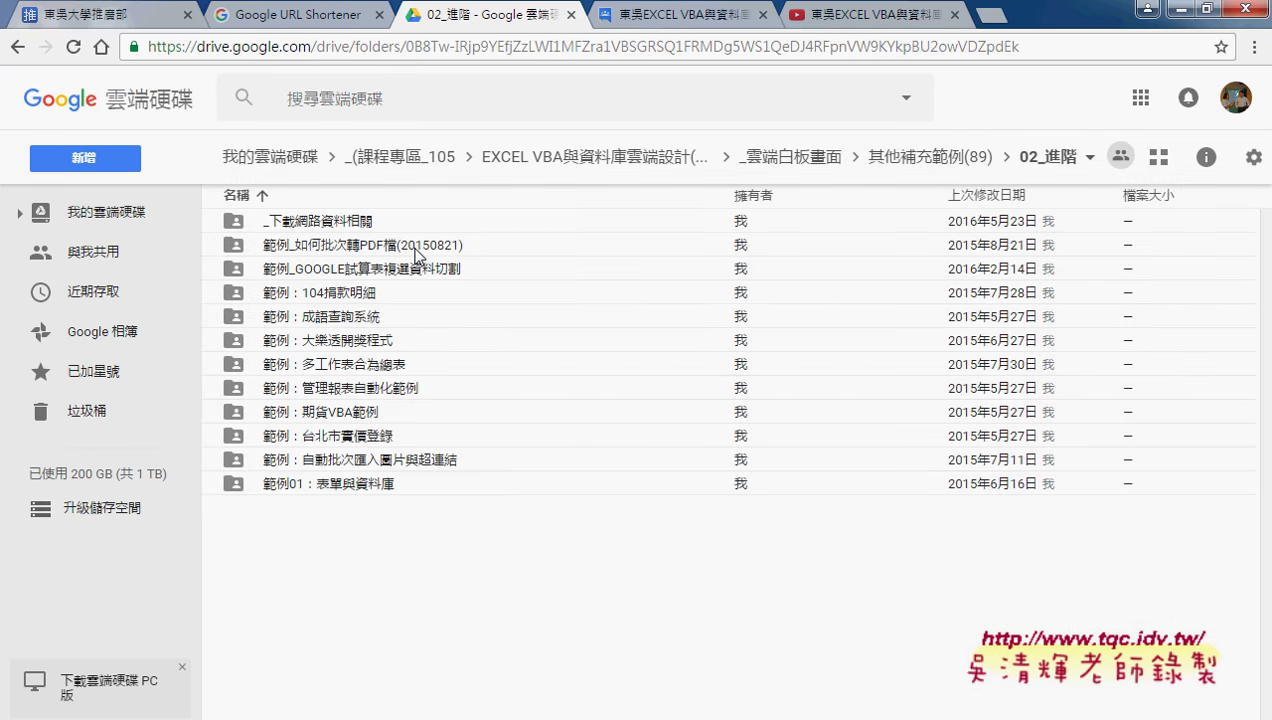
pyautogui.doubleClick(345, 221)
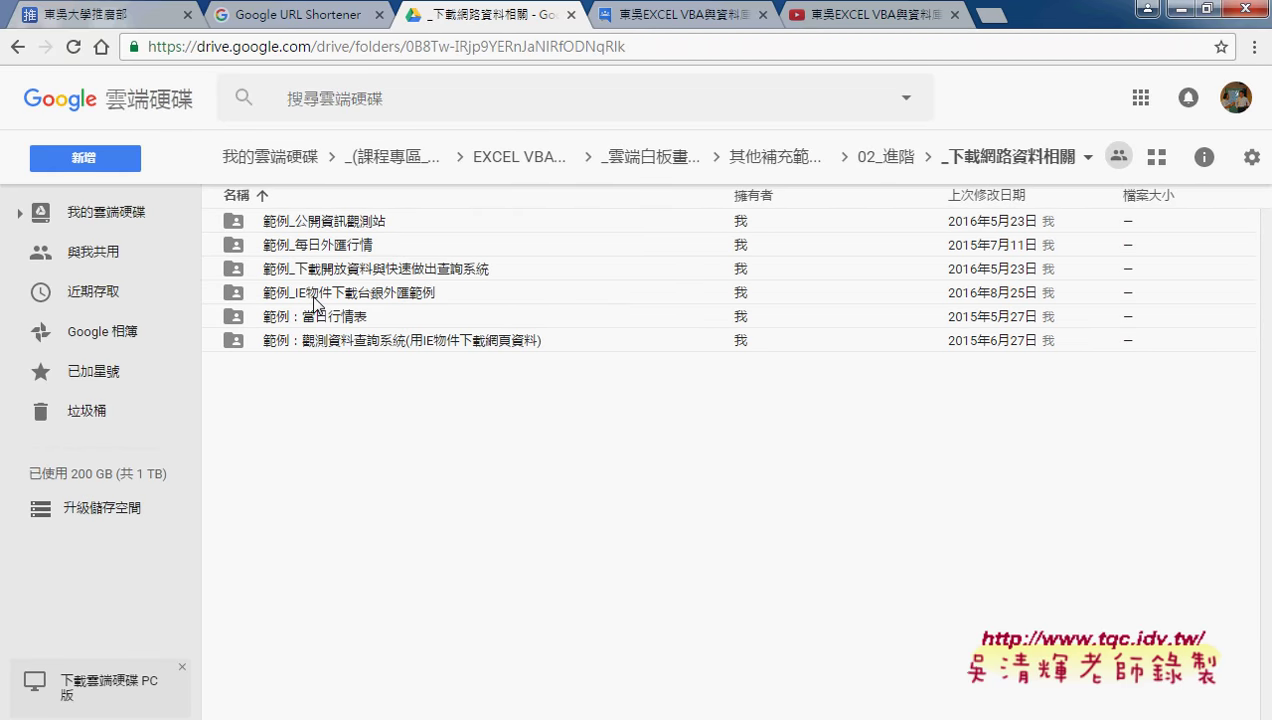
# Open the 範例：觀測資料查詢系統 folder and its 程式碼 document
pyautogui.click(348, 295)
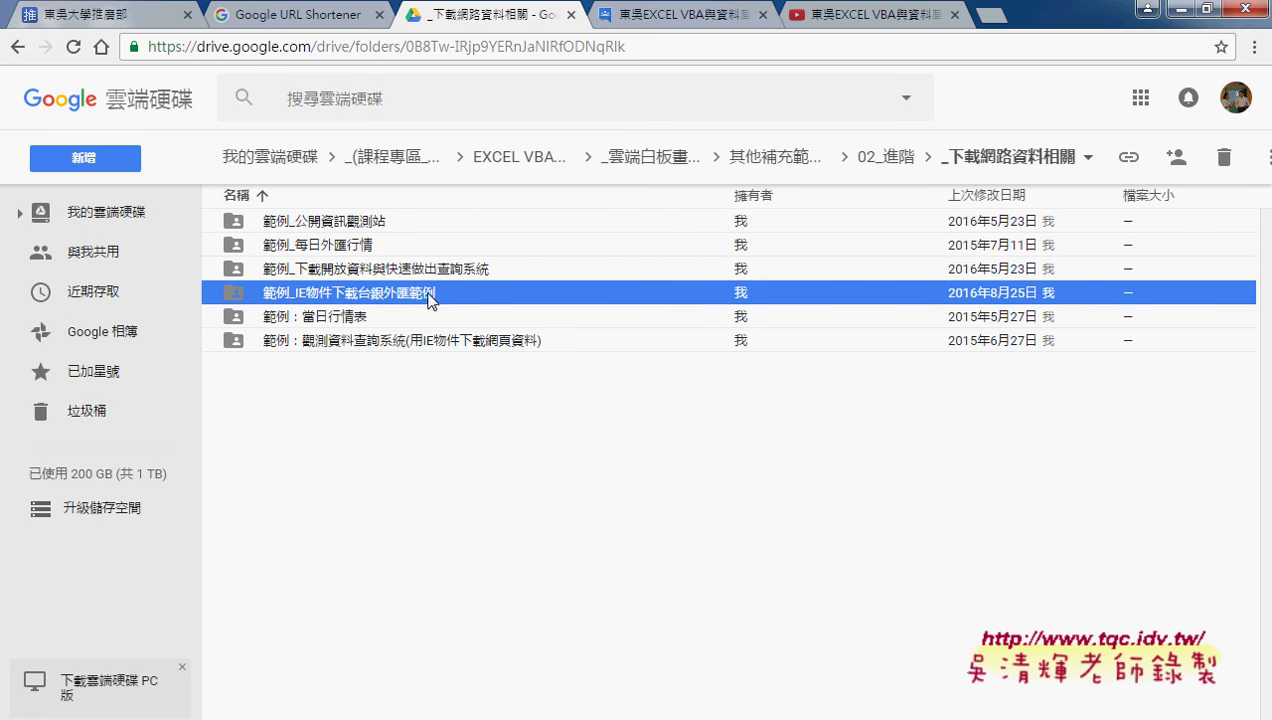
pyautogui.click(428, 342)
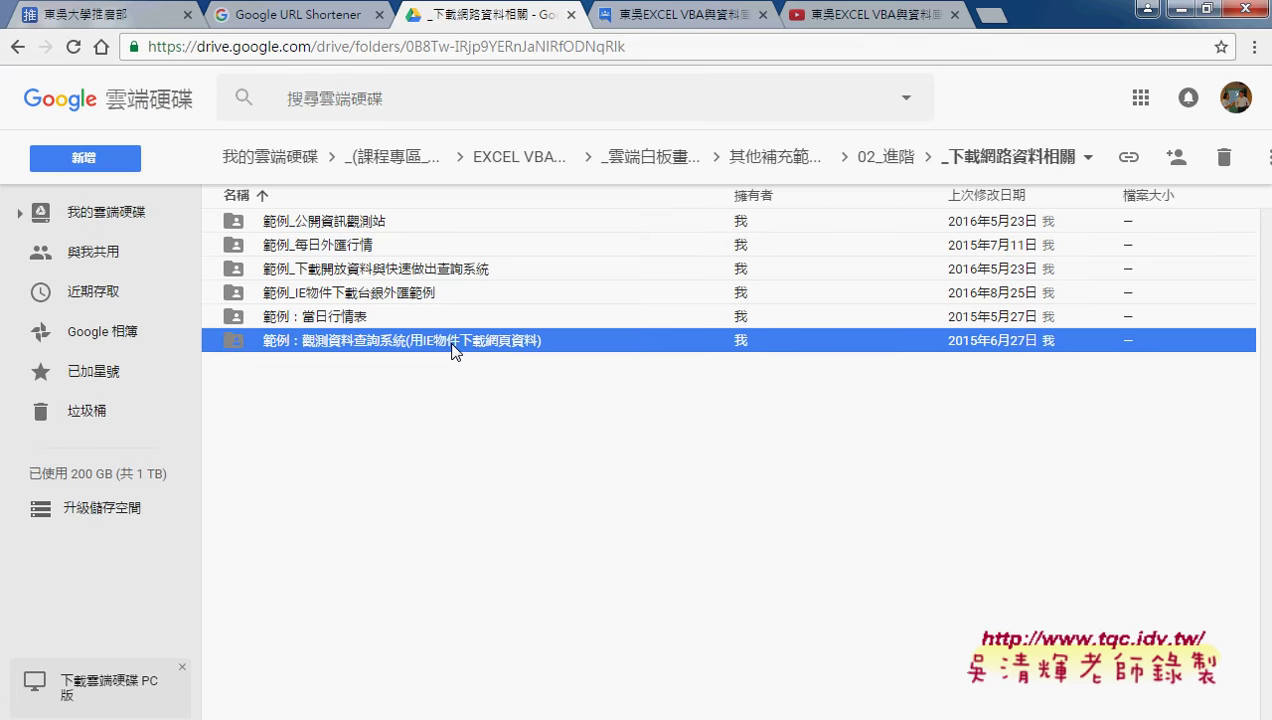
pyautogui.doubleClick(452, 343)
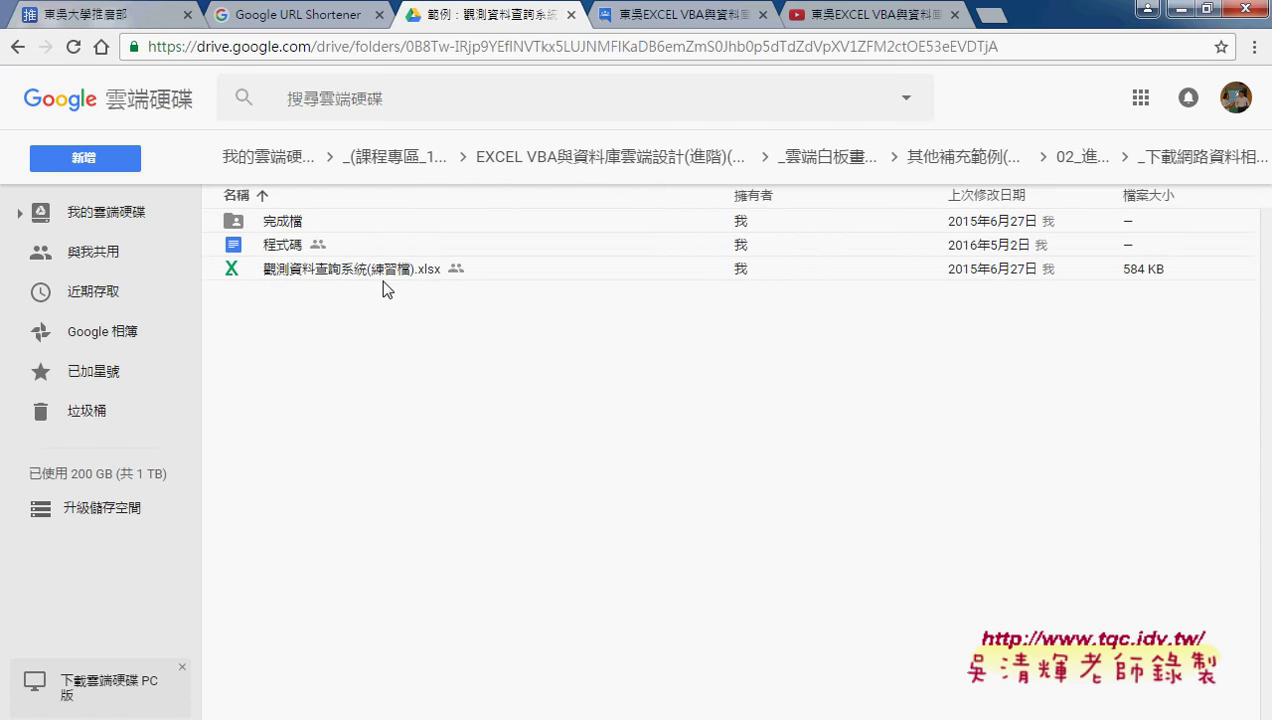
pyautogui.click(381, 272)
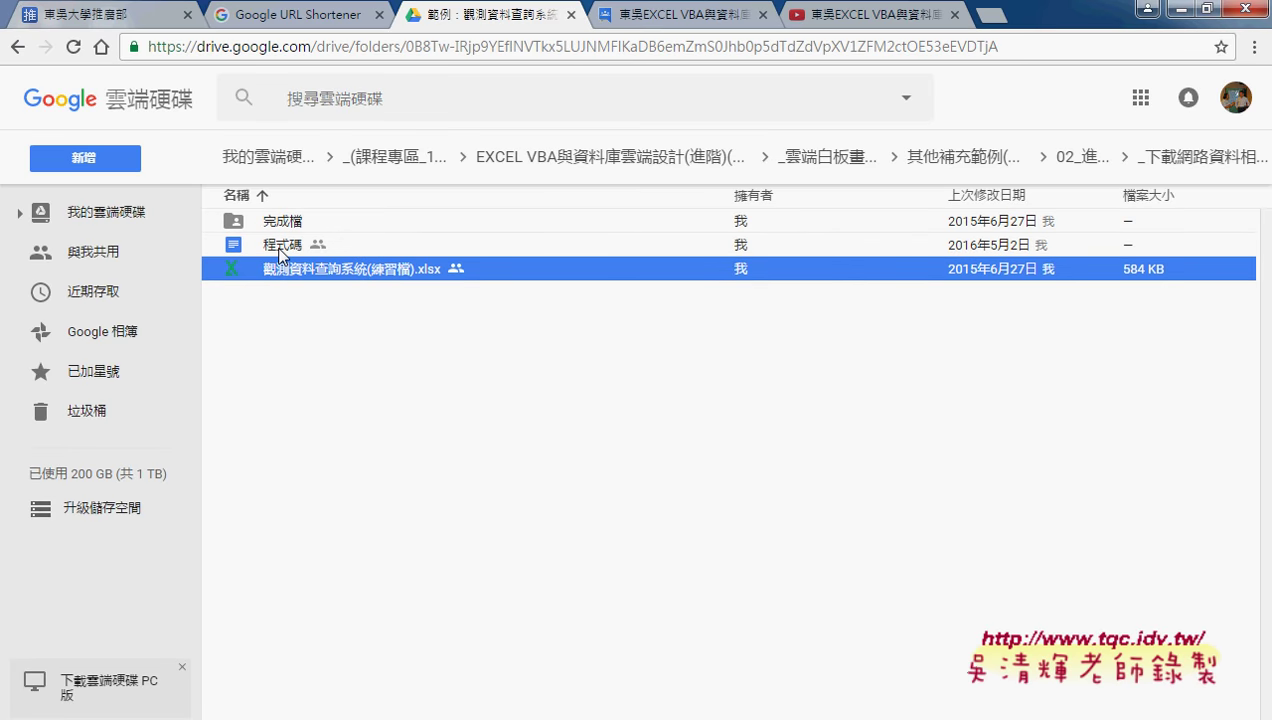
pyautogui.click(355, 244)
pyautogui.doubleClick(355, 244)
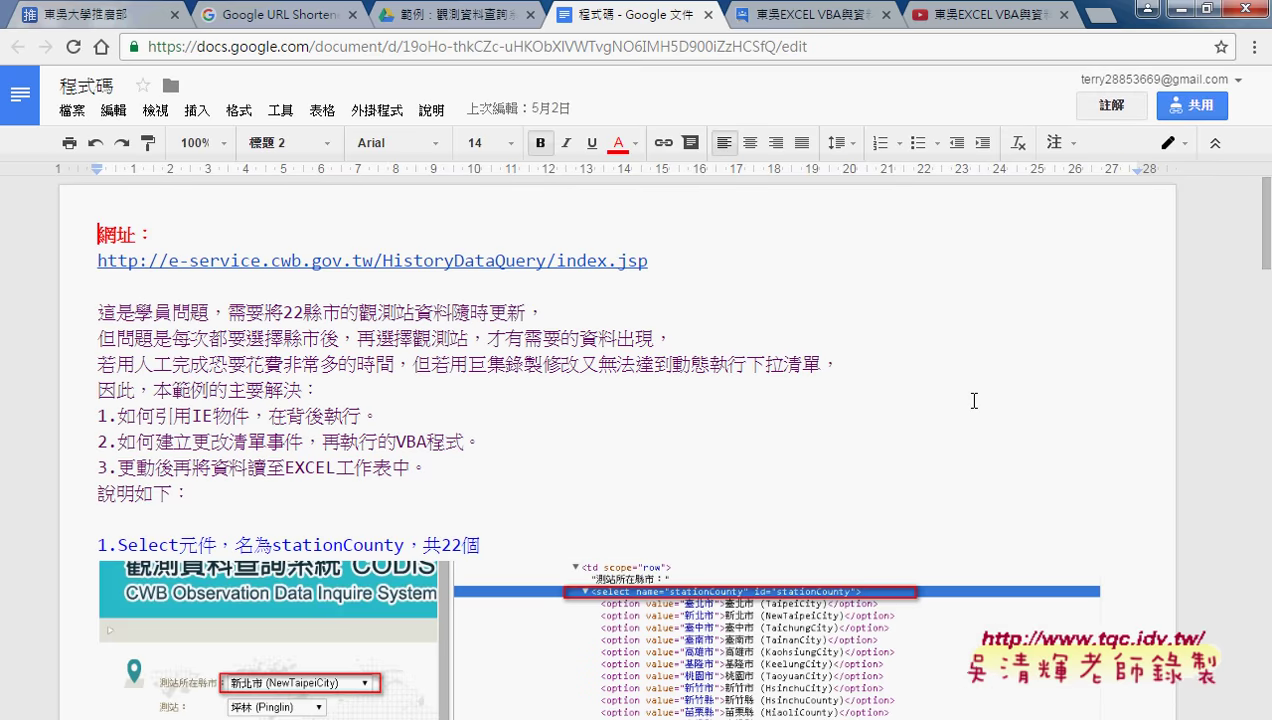
# Scroll past the section 1–3 screenshots down to the VBA程式碼 section
pyautogui.scroll(-3, 1041, 400)
pyautogui.scroll(-2, 1041, 400)
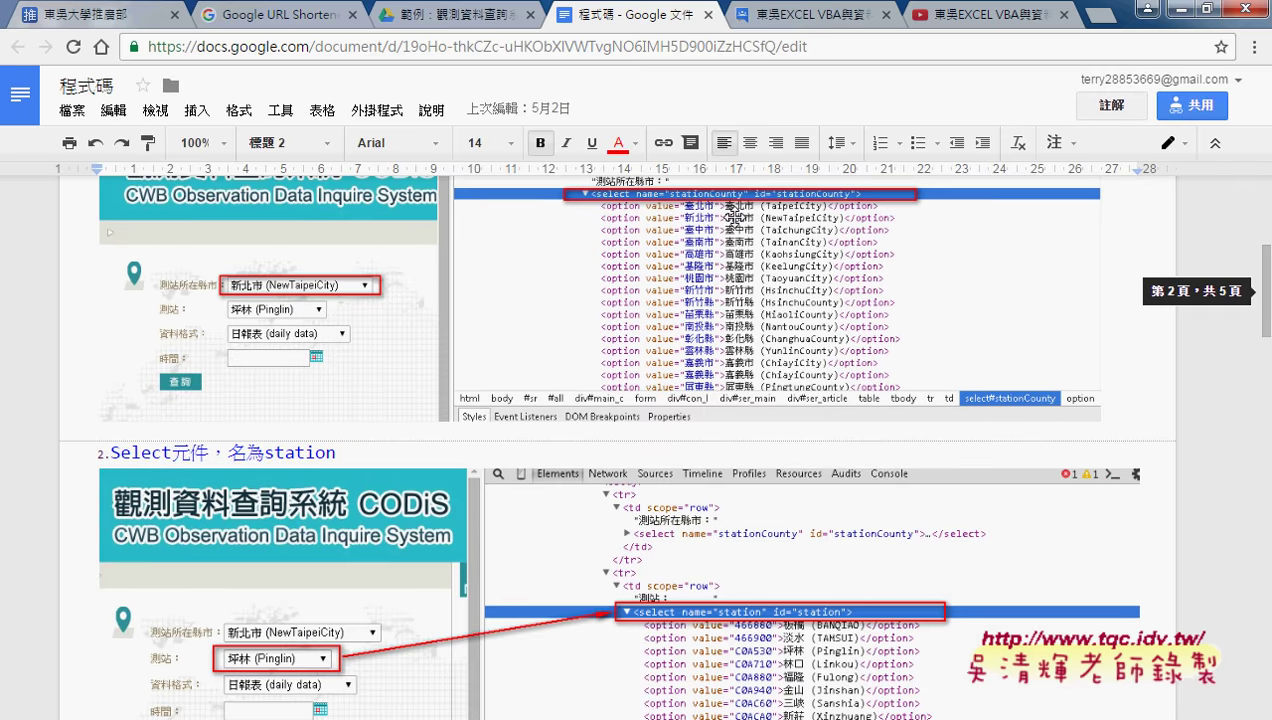
pyautogui.scroll(-3, 412, 316)
pyautogui.scroll(-4, 420, 322)
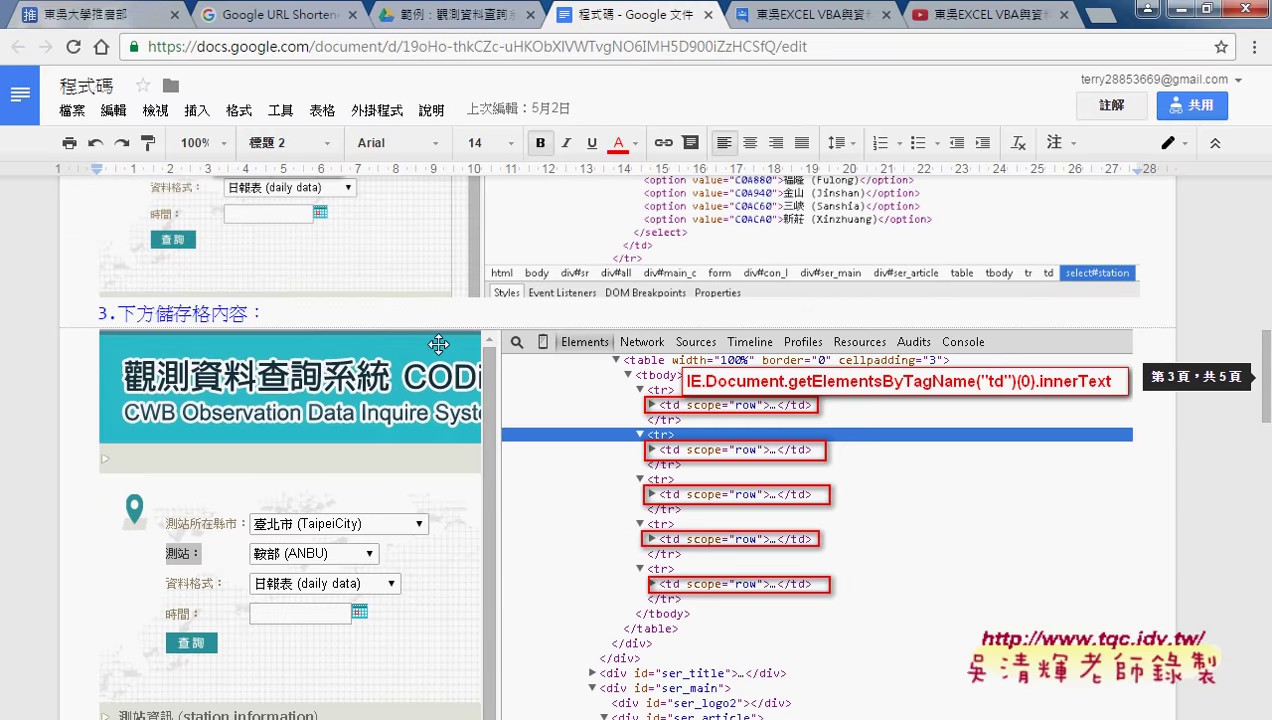
pyautogui.scroll(-4, 440, 335)
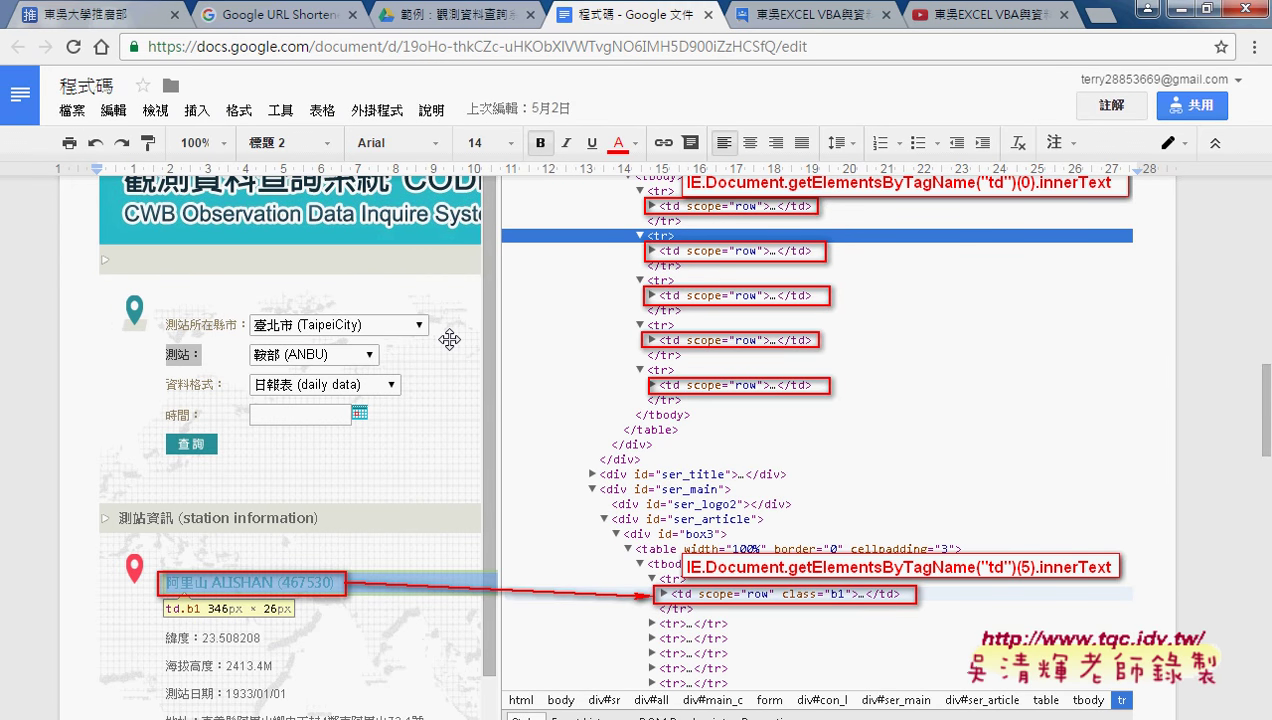
pyautogui.scroll(1, 449, 340)
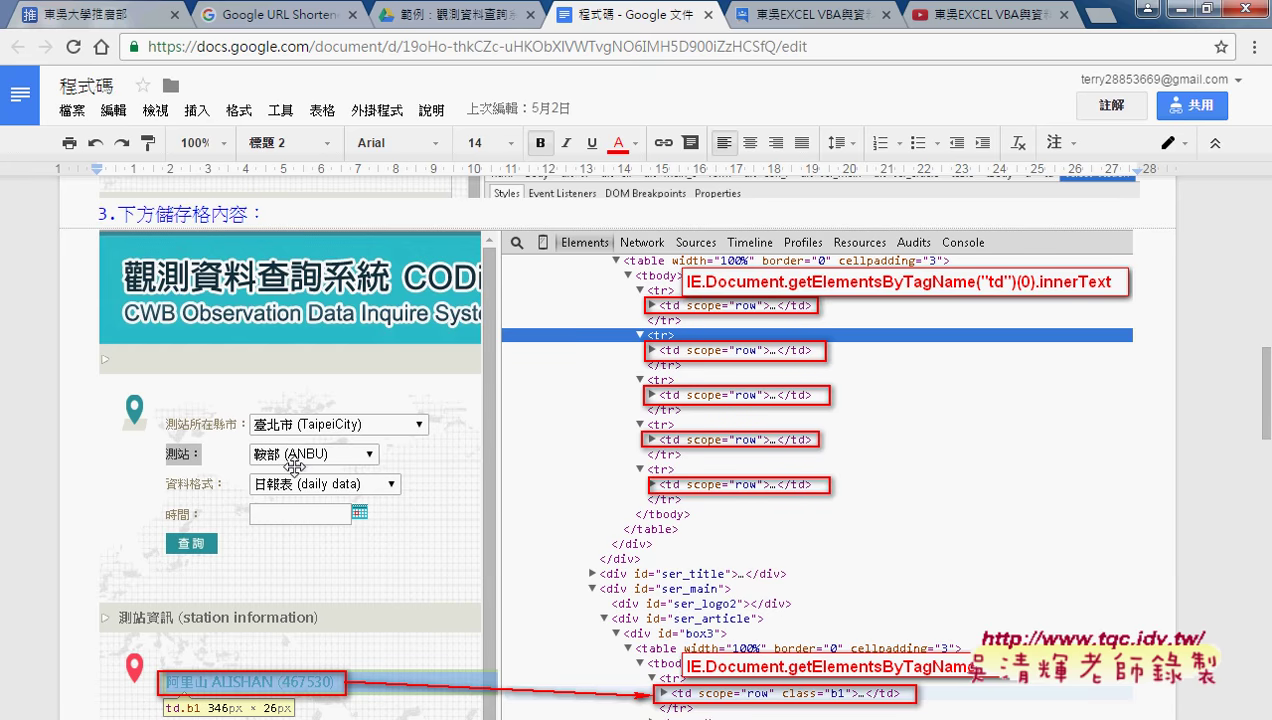
pyautogui.scroll(-1, 343, 625)
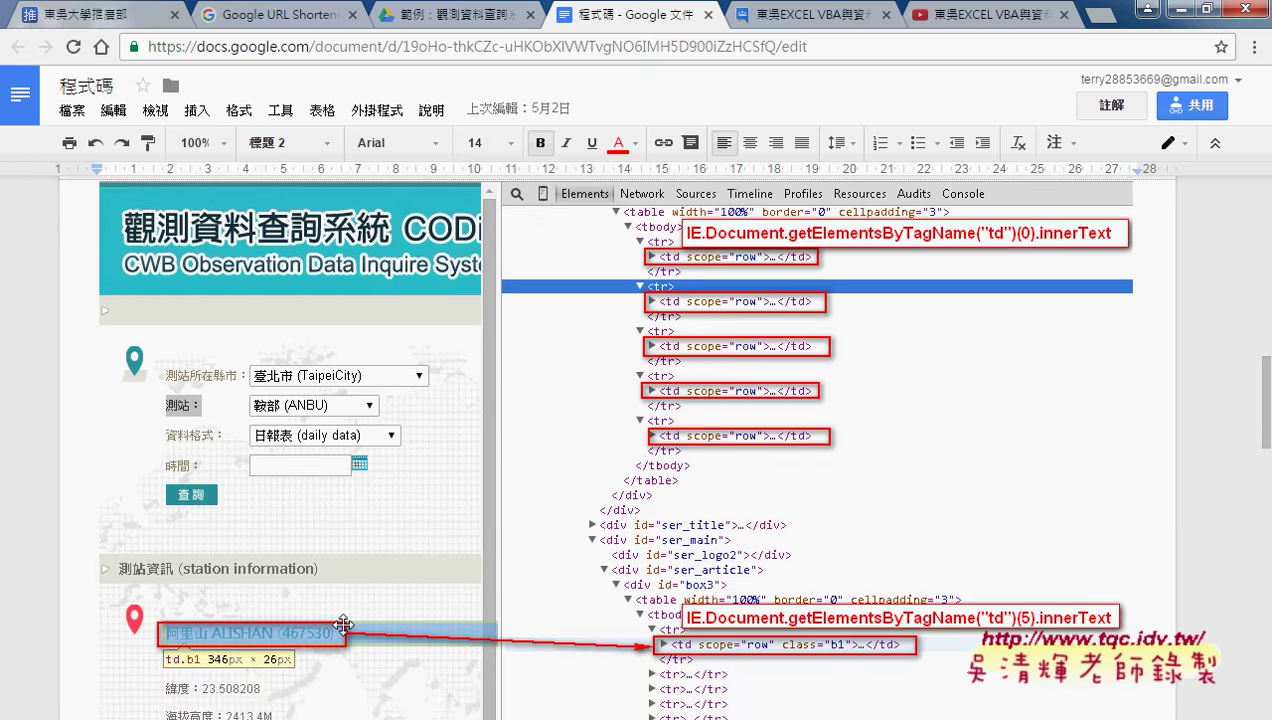
pyautogui.scroll(-2, 343, 625)
pyautogui.scroll(-2, 308, 630)
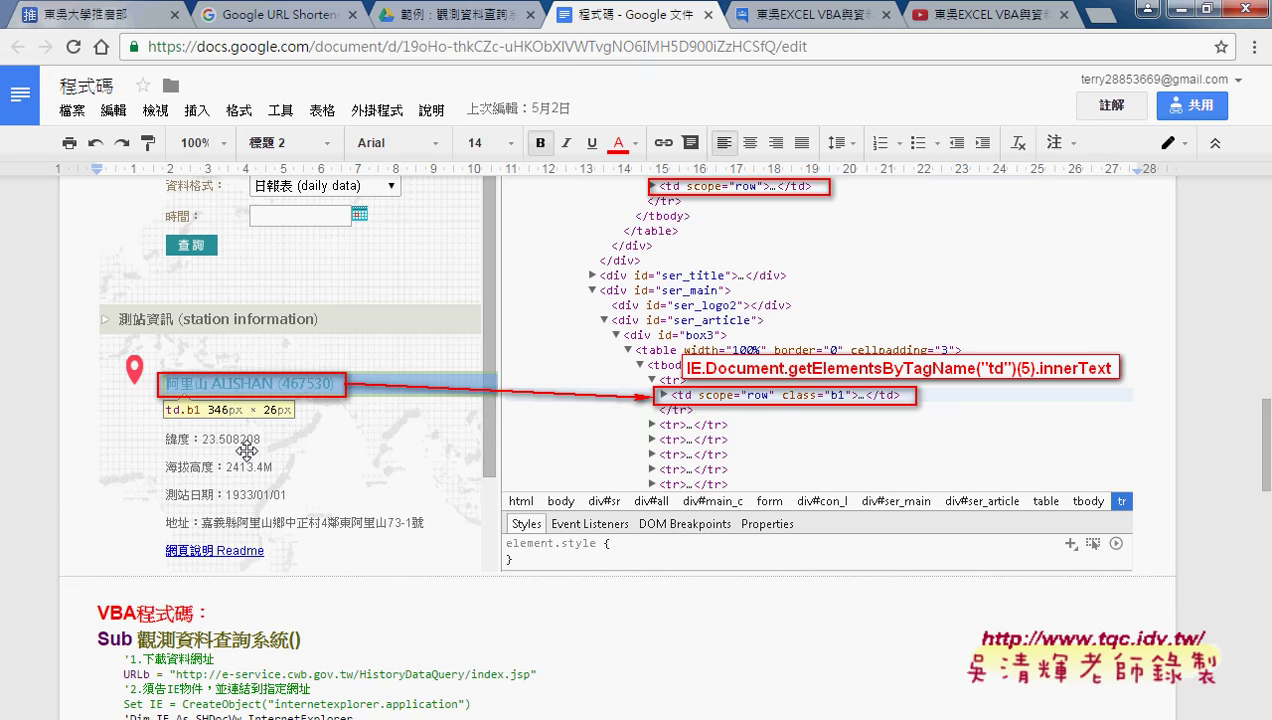
pyautogui.scroll(-3, 247, 452)
pyautogui.scroll(-2, 247, 452)
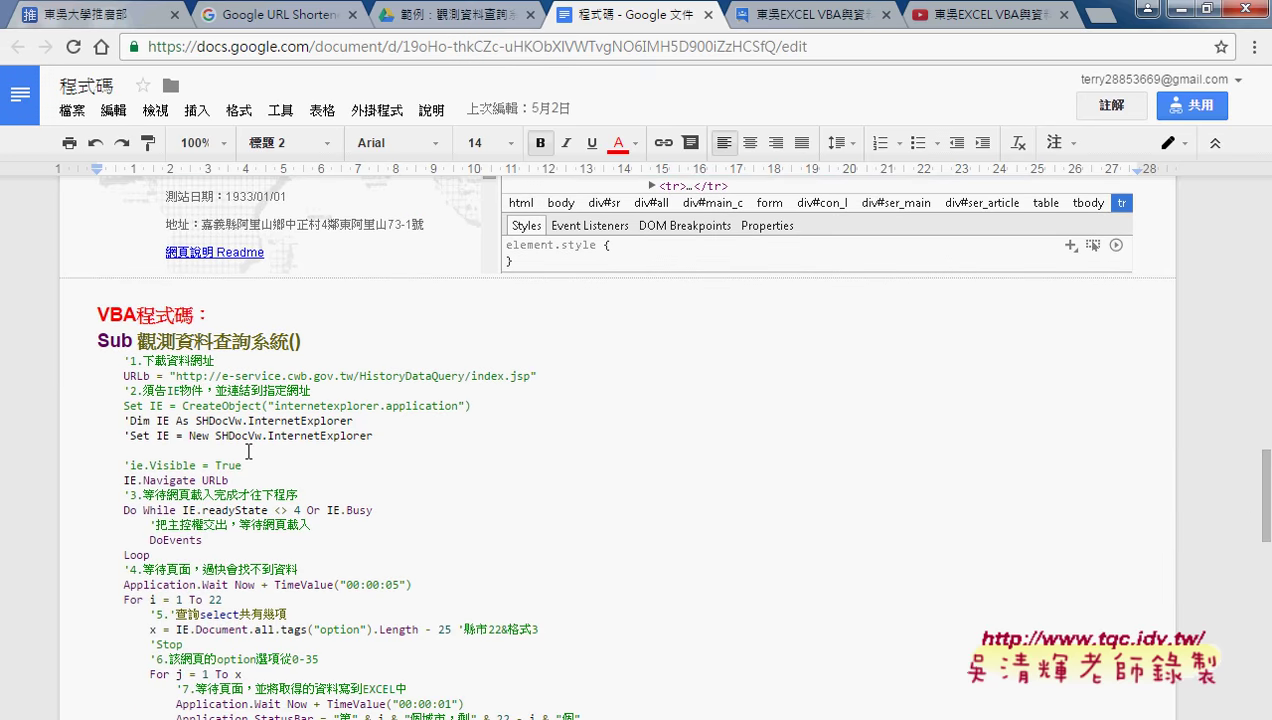
# Highlight the VBA程式碼 heading and the Sub 觀測資料查詢系統() line
pyautogui.click(84, 318)
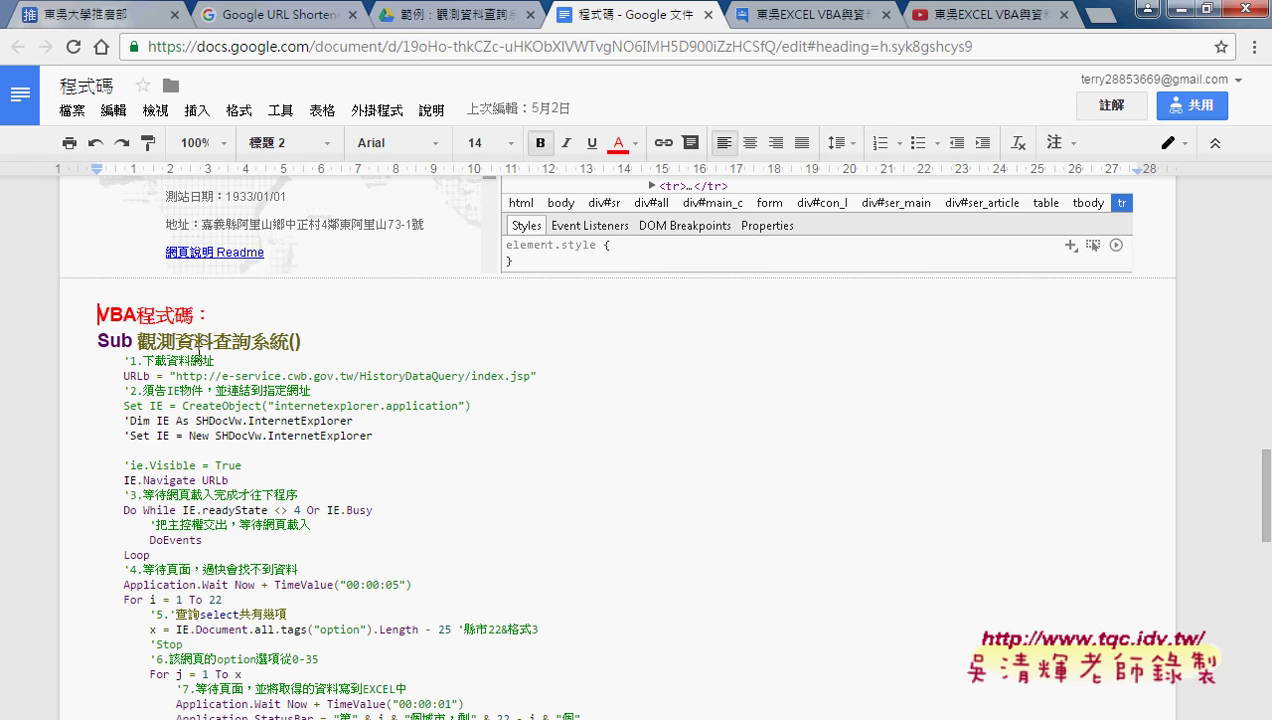
pyautogui.click(91, 342)
pyautogui.scroll(-1, 111, 255)
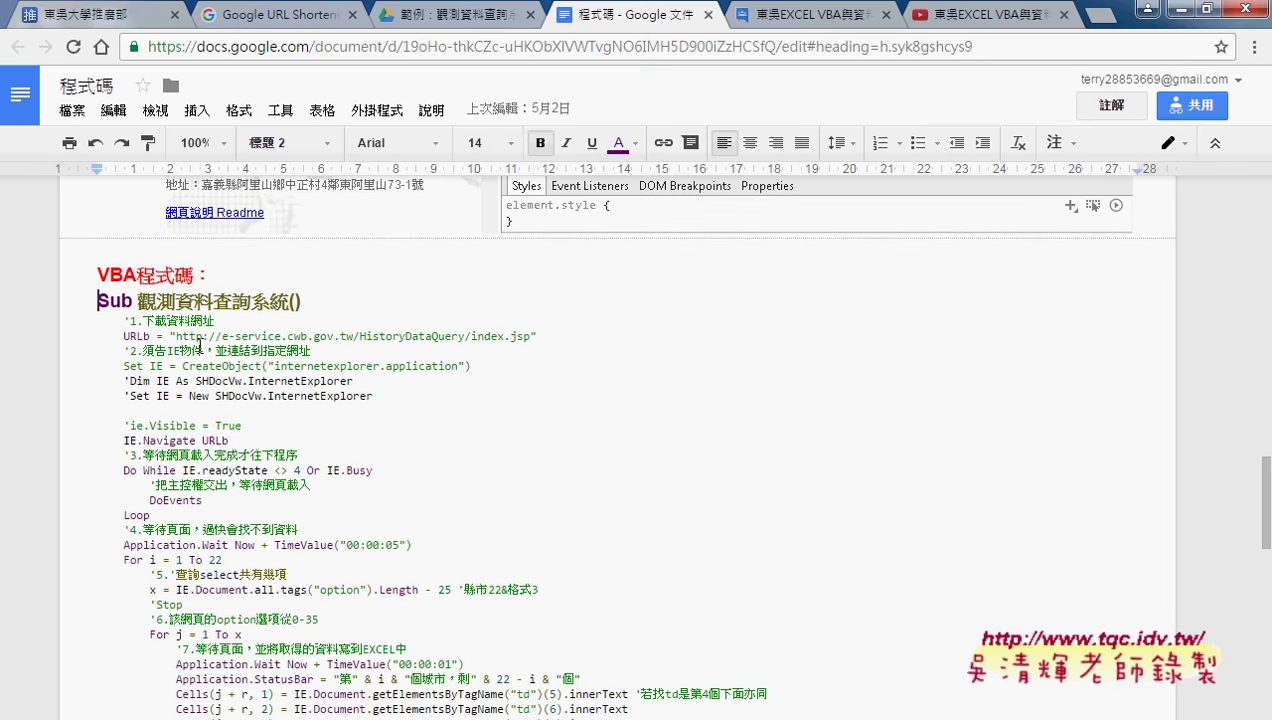
pyautogui.moveTo(97, 241); pyautogui.dragTo(200, 215)
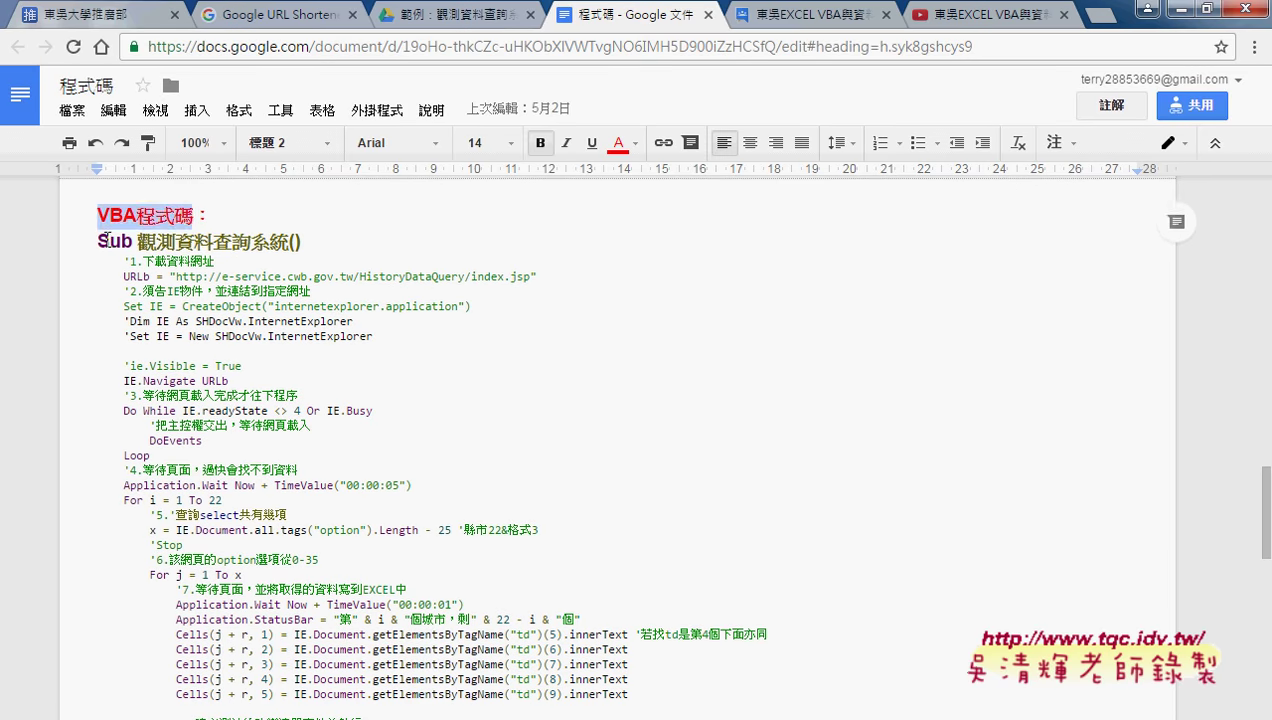
pyautogui.click(97, 241)
pyautogui.moveTo(97, 241); pyautogui.dragTo(300, 241)
# Check the 清除() sub at the macro's end, then scroll back up to the VBA程式碼 heading
pyautogui.scroll(-2, 161, 595)
pyautogui.scroll(-3, 161, 595)
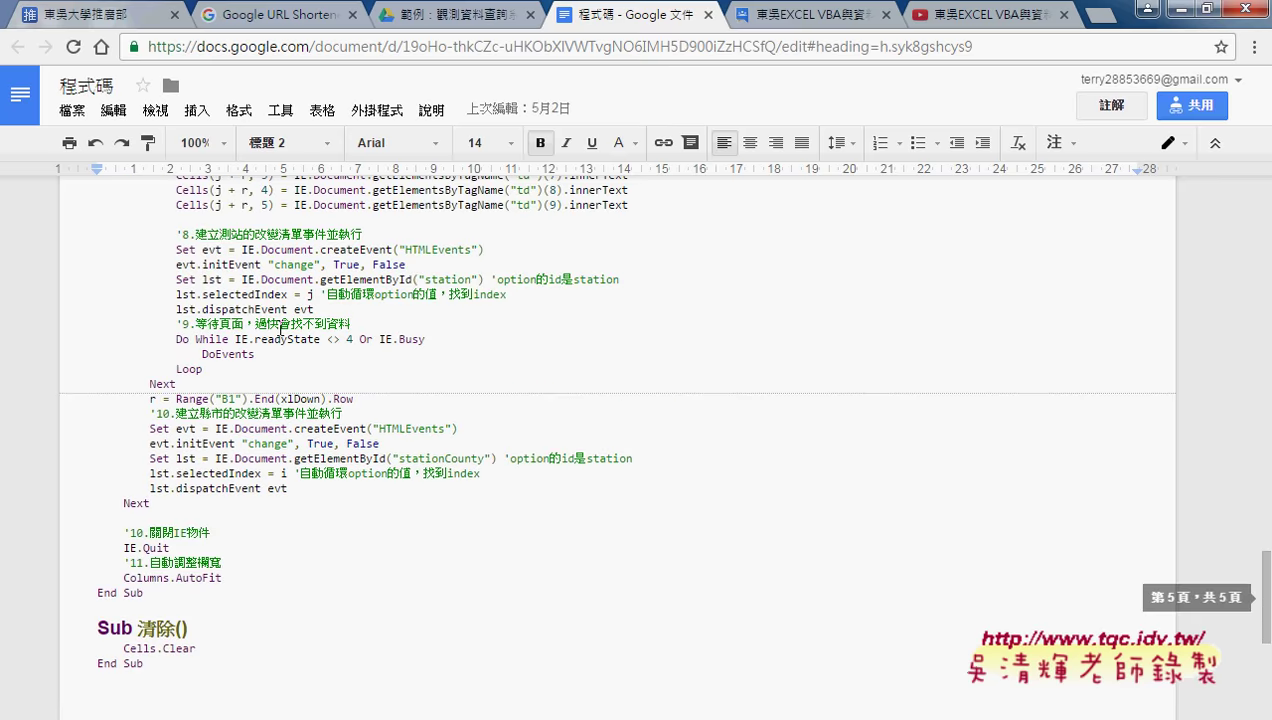
pyautogui.click(97, 620)
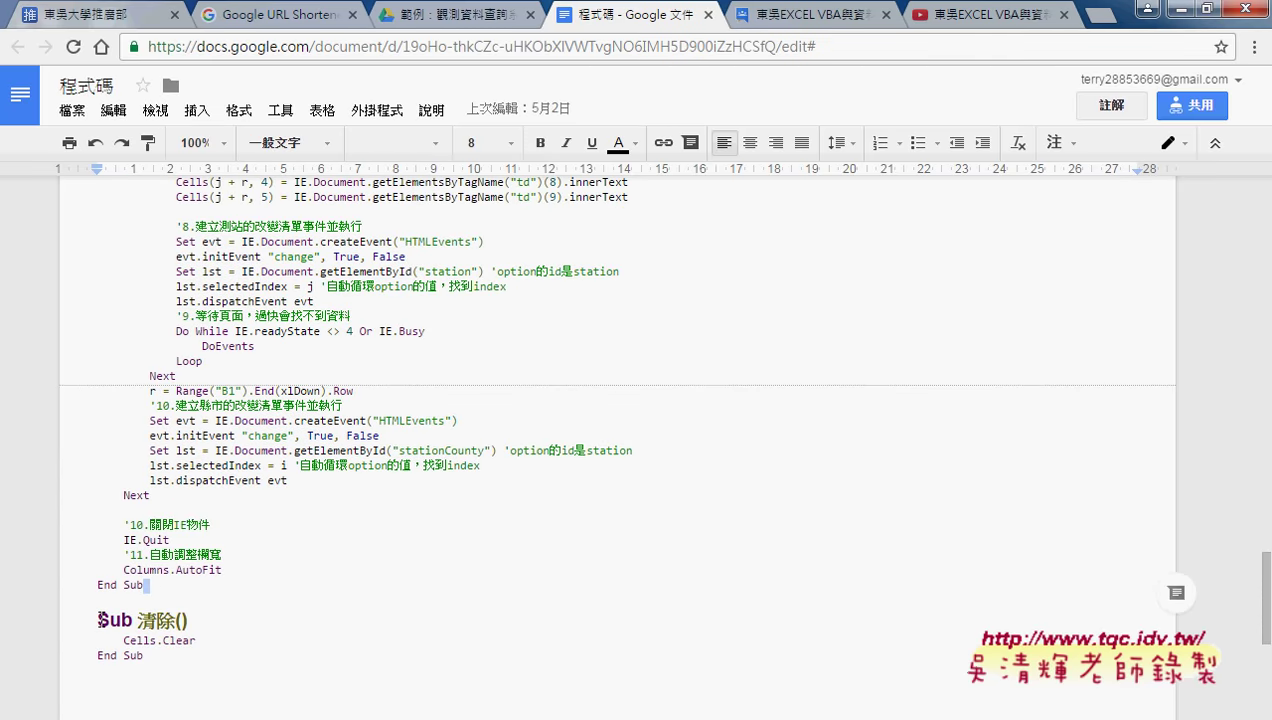
pyautogui.click(158, 660)
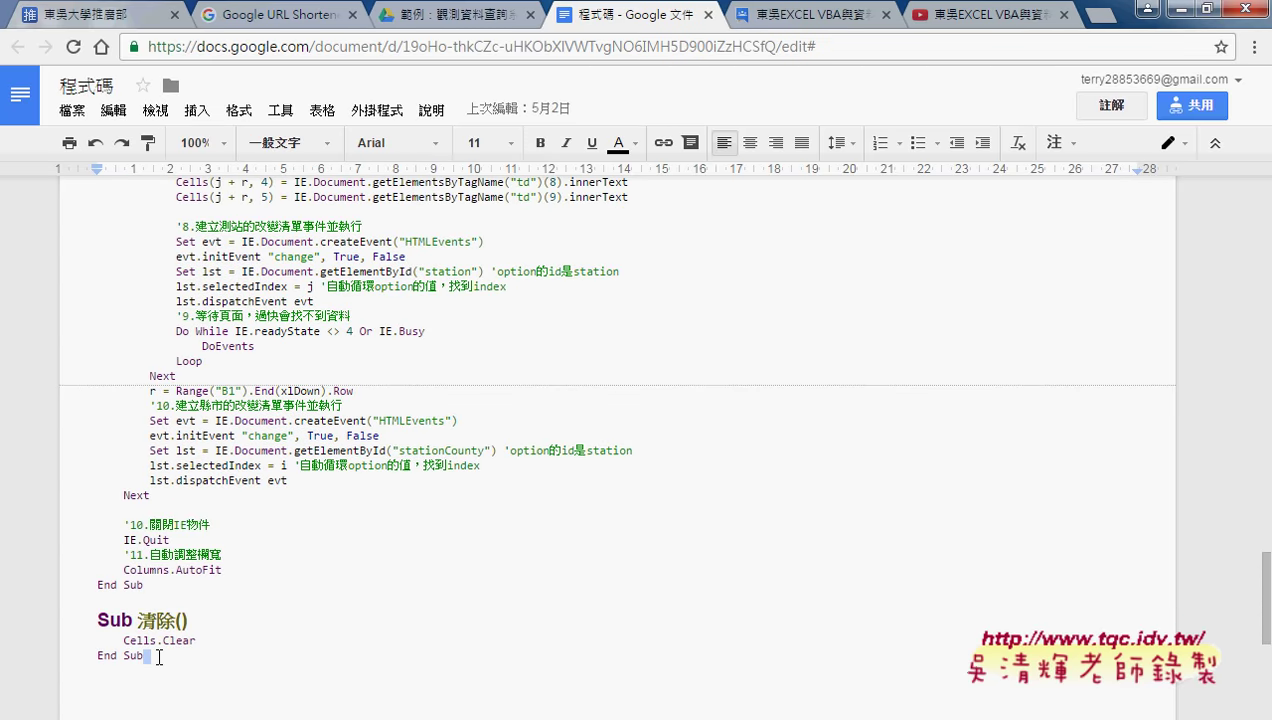
pyautogui.scroll(2, 158, 657)
pyautogui.scroll(2, 158, 657)
pyautogui.scroll(1, 158, 657)
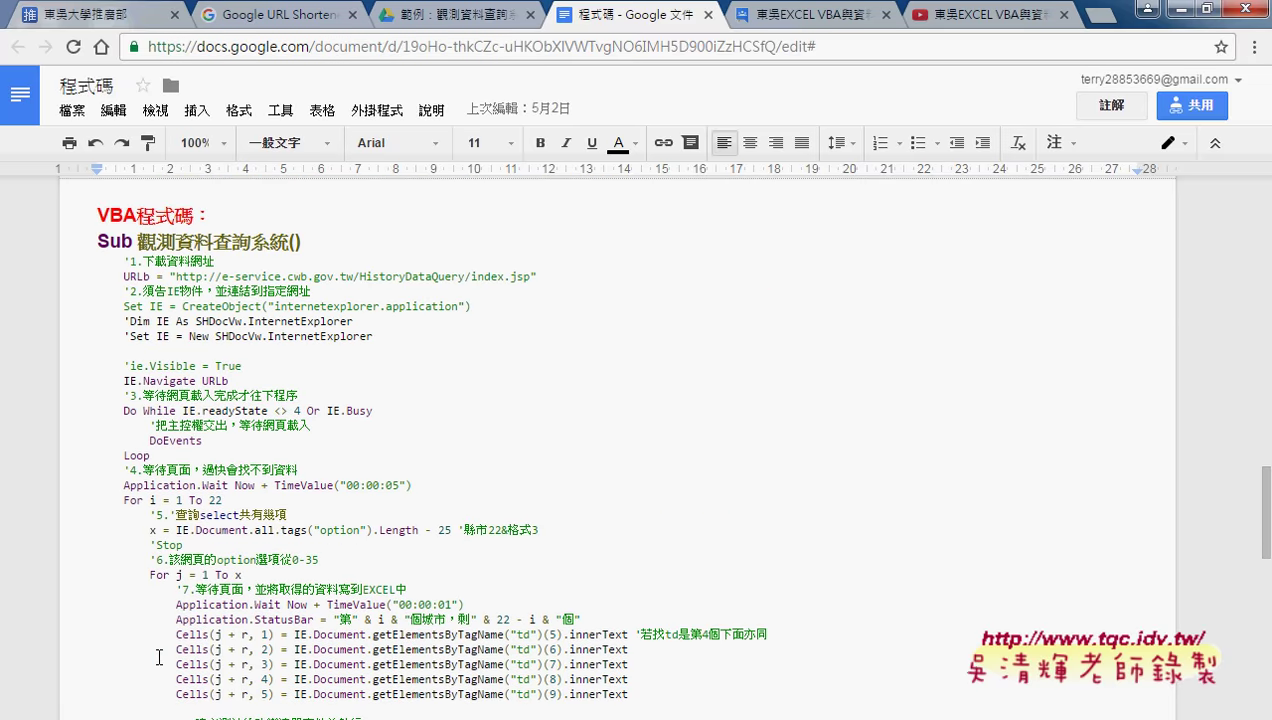
pyautogui.click(201, 266)
pyautogui.moveTo(119, 261); pyautogui.dragTo(222, 261)
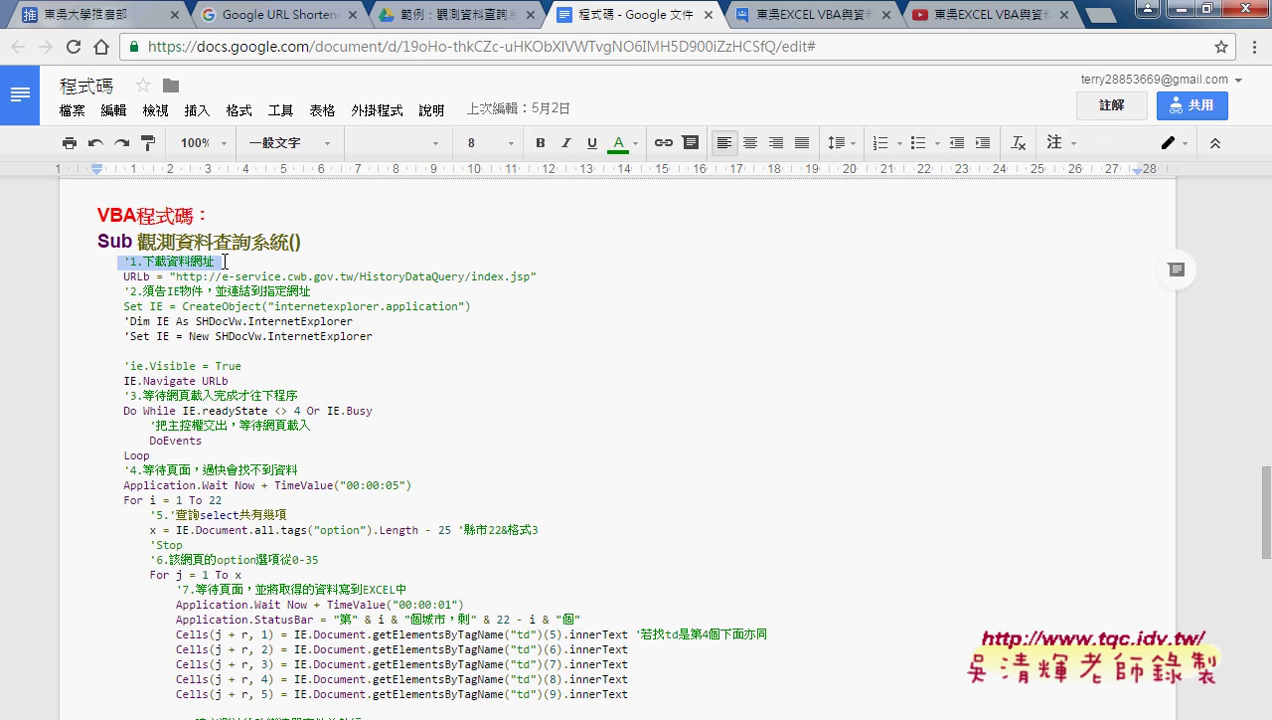
pyautogui.moveTo(129, 291); pyautogui.dragTo(210, 291)
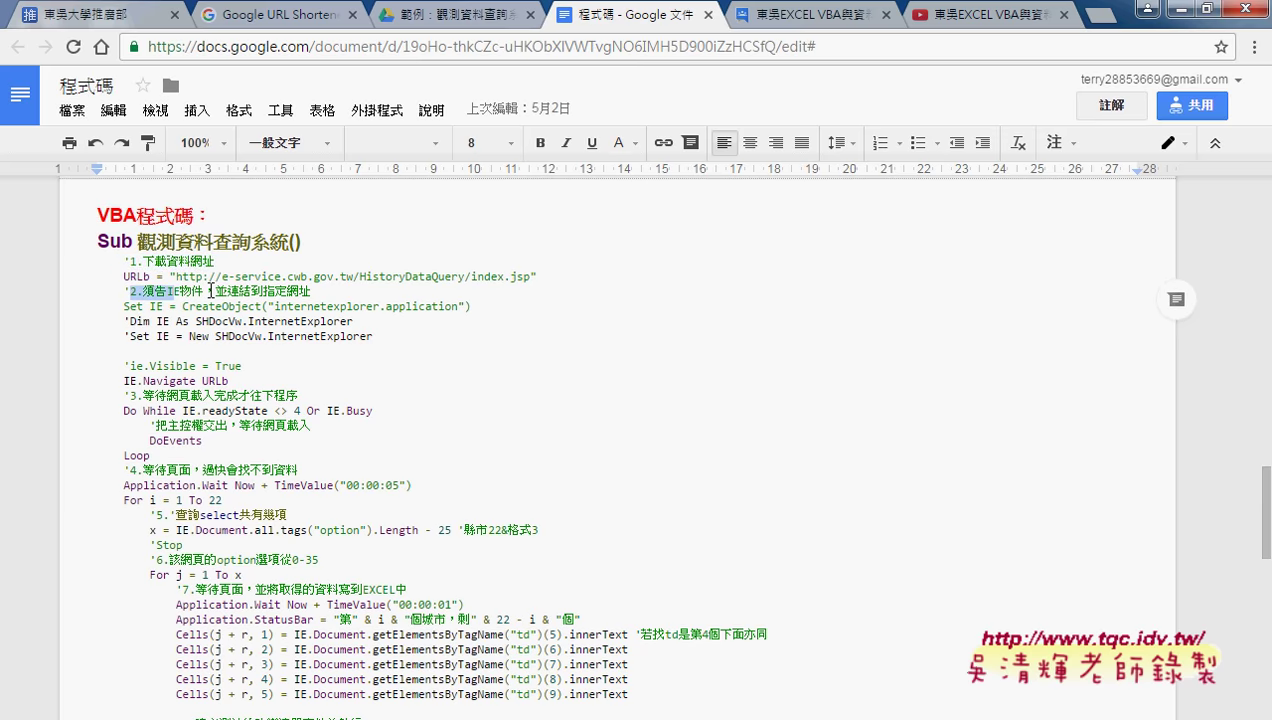
pyautogui.moveTo(153, 396); pyautogui.dragTo(203, 396)
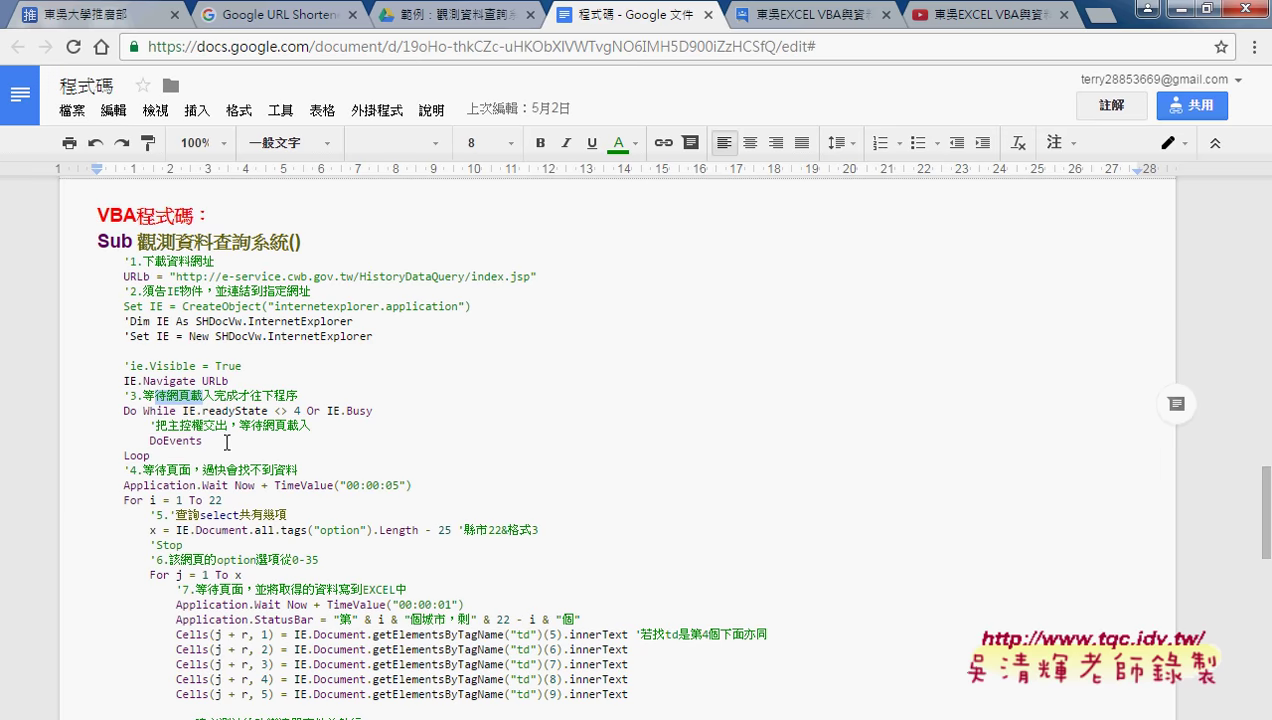
pyautogui.click(183, 411)
pyautogui.moveTo(183, 411); pyautogui.dragTo(382, 410)
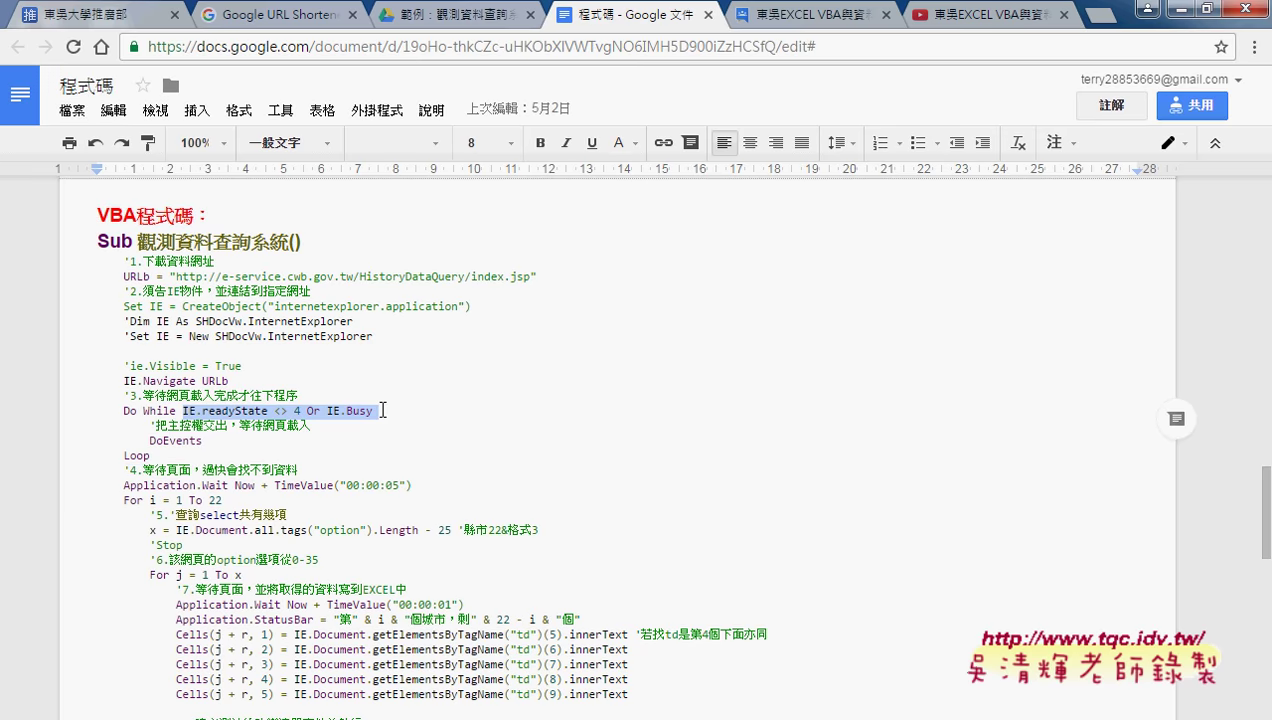
pyautogui.moveTo(118, 411); pyautogui.dragTo(176, 458)
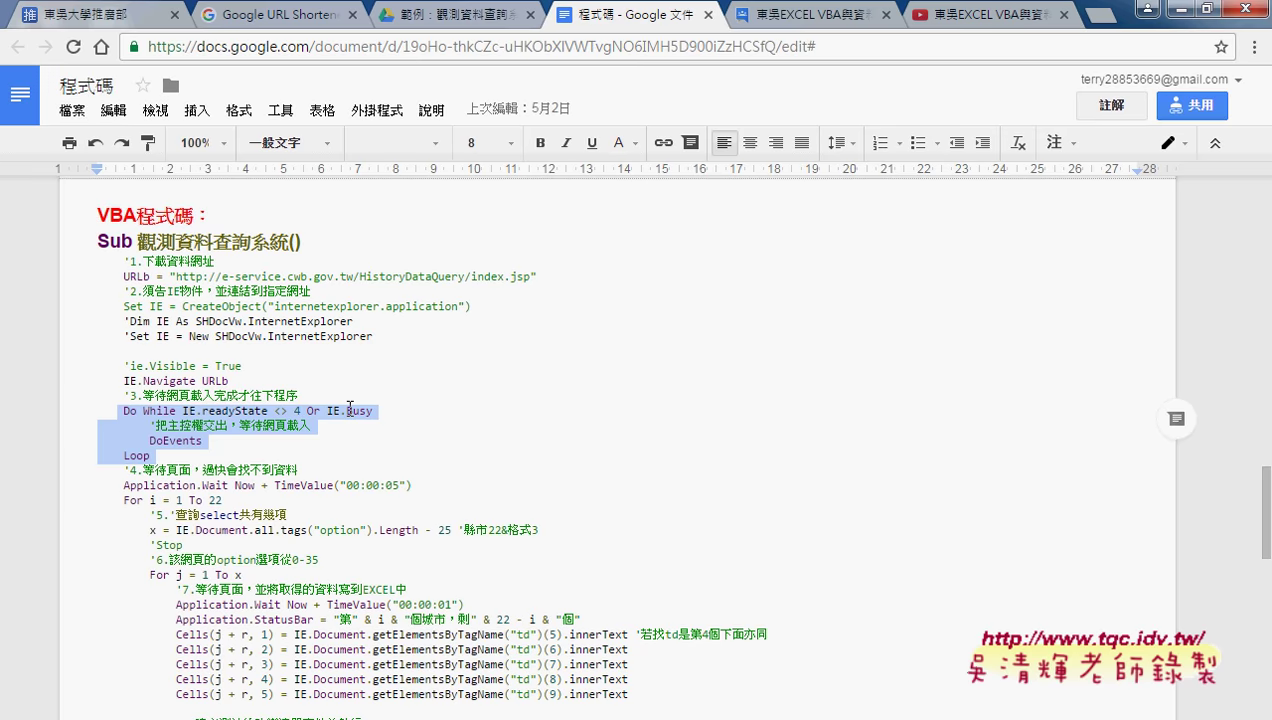
pyautogui.moveTo(372, 411); pyautogui.dragTo(326, 412)
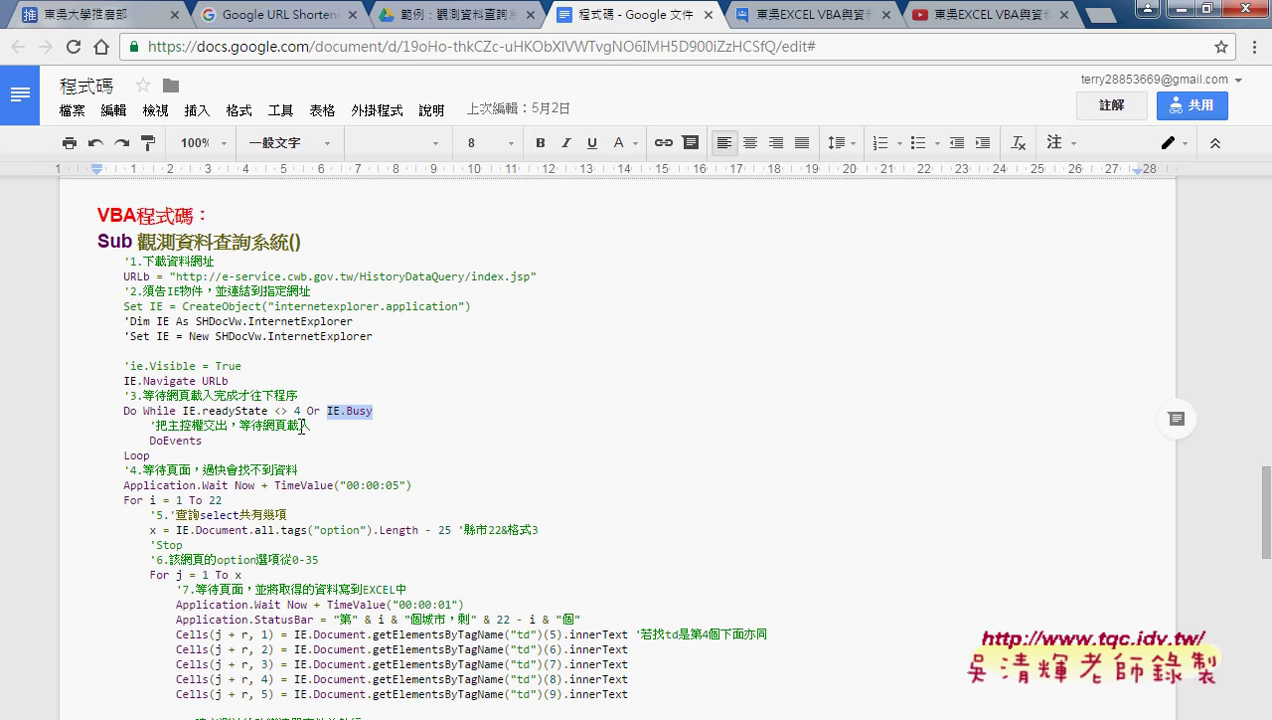
pyautogui.click(301, 410)
pyautogui.moveTo(301, 410); pyautogui.dragTo(182, 410)
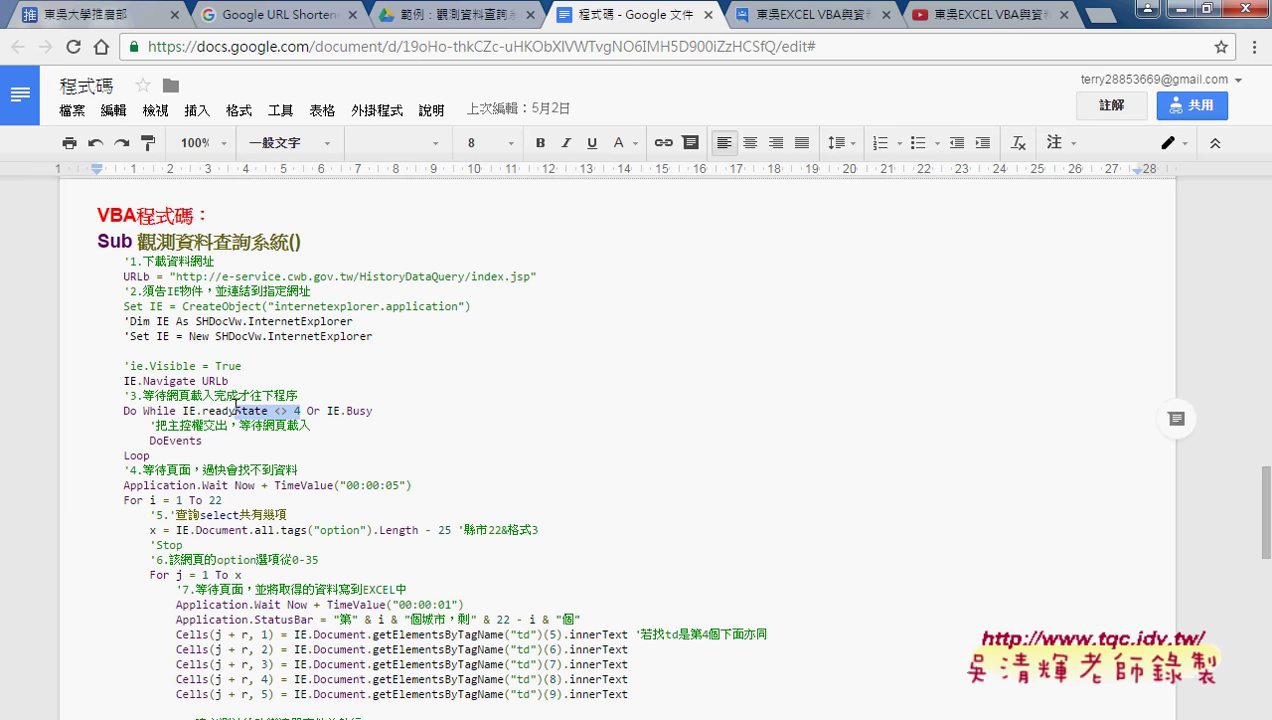
pyautogui.moveTo(327, 410); pyautogui.dragTo(373, 410)
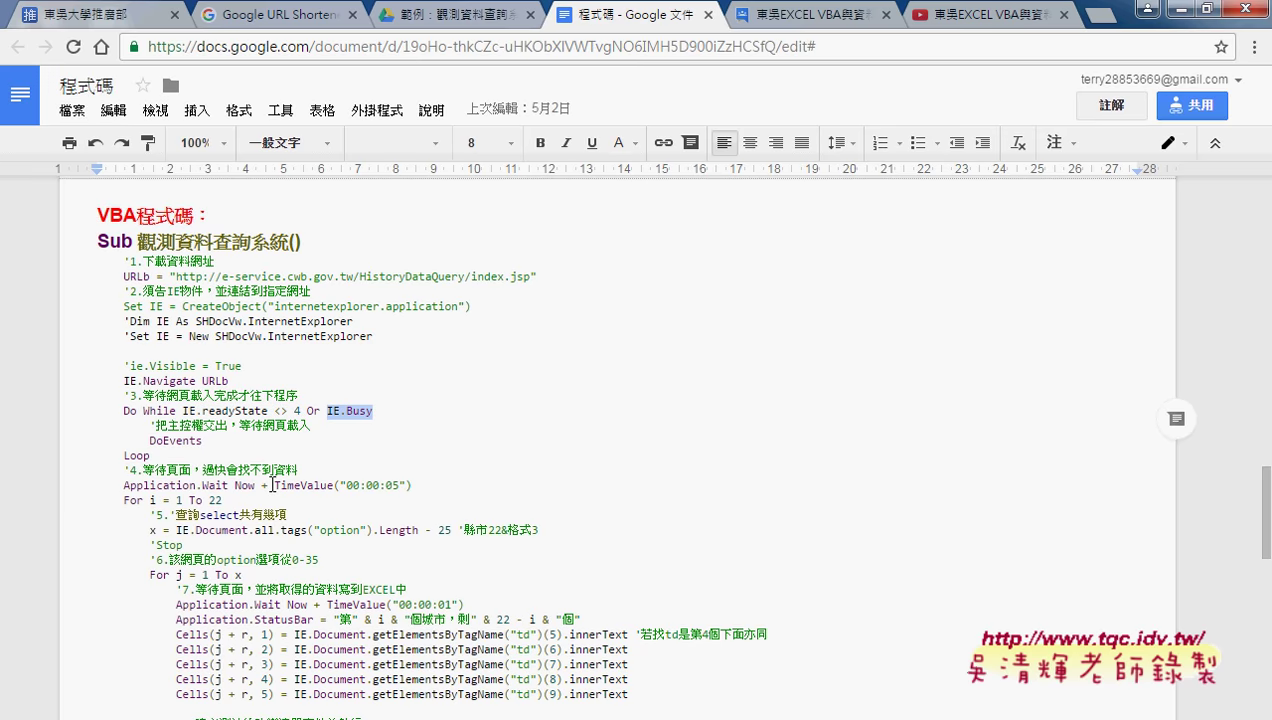
pyautogui.click(268, 490)
pyautogui.scroll(-1, 290, 420)
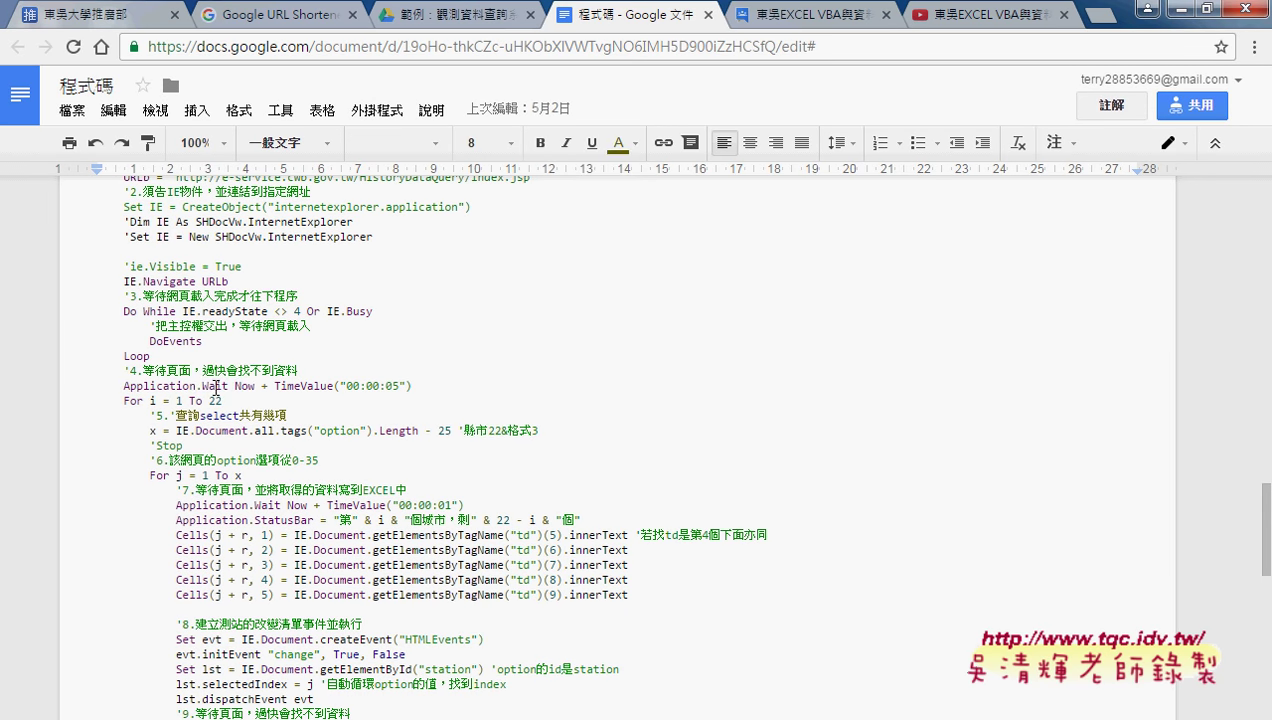
pyautogui.moveTo(201, 386); pyautogui.dragTo(218, 388)
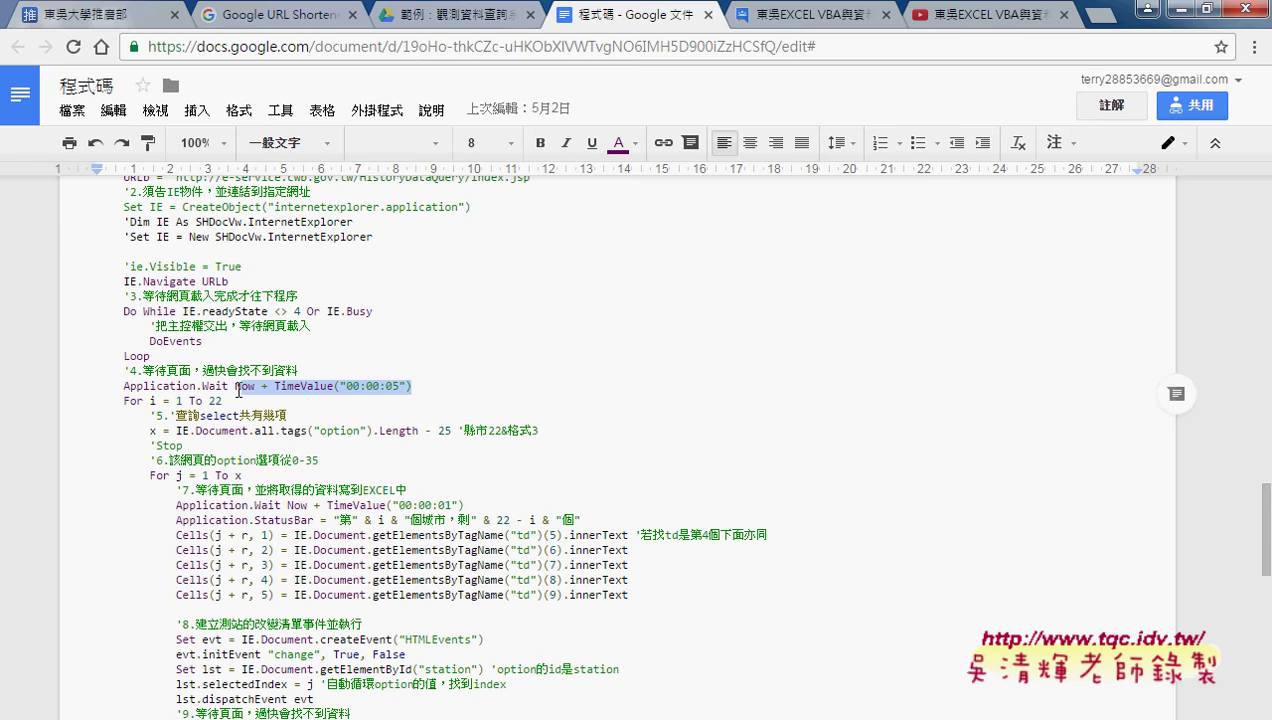
pyautogui.moveTo(419, 386); pyautogui.dragTo(234, 386)
# Go back up two folder levels in Drive and open 問題07_工作表相關
pyautogui.click(450, 15)
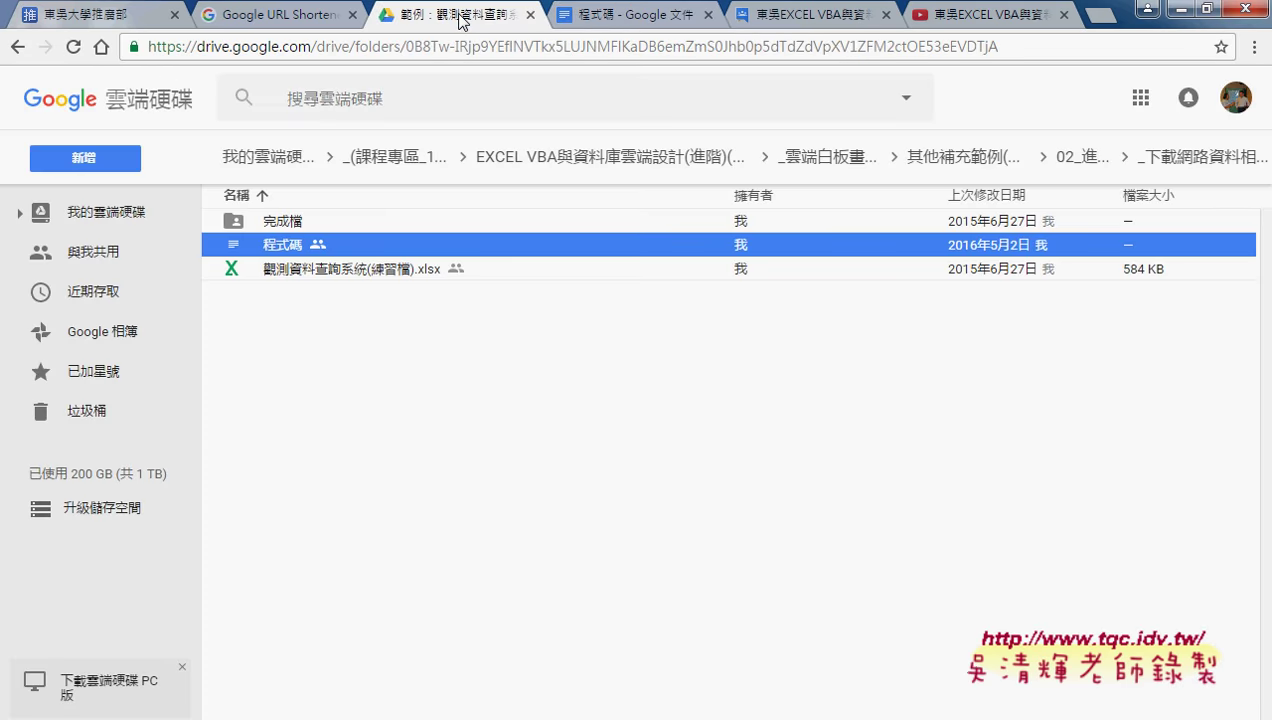
pyautogui.click(16, 47)
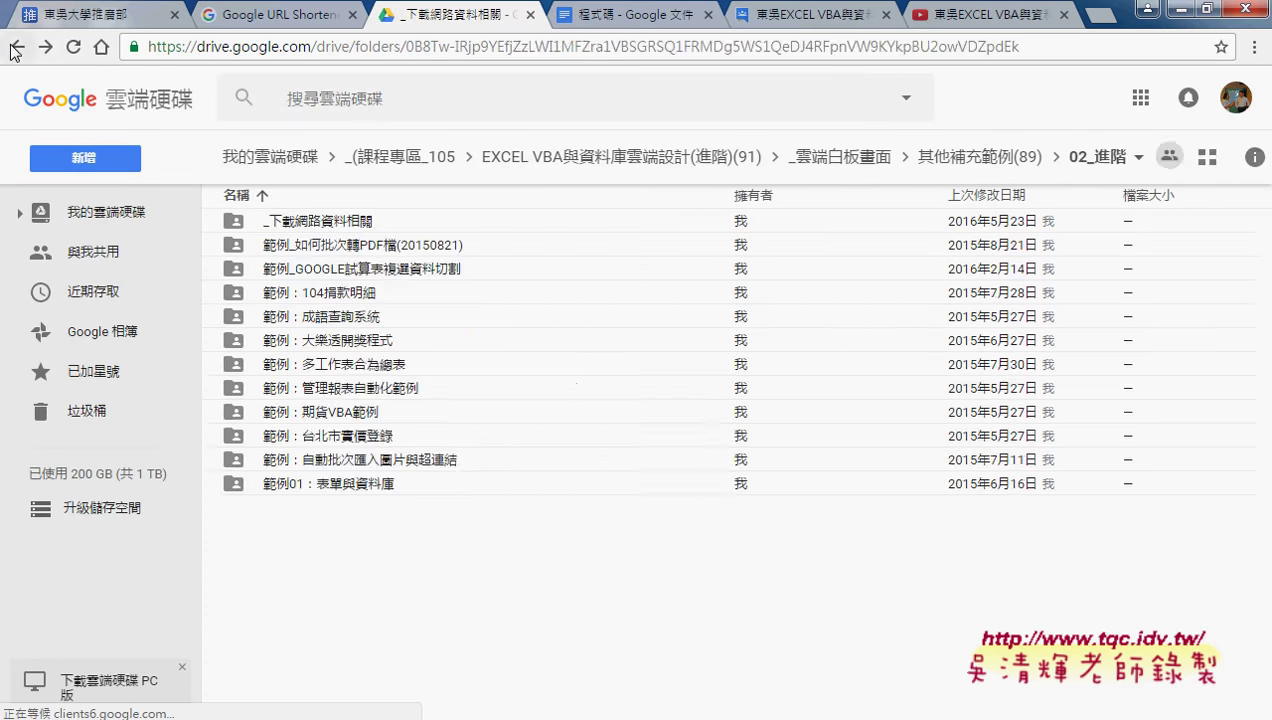
pyautogui.click(16, 47)
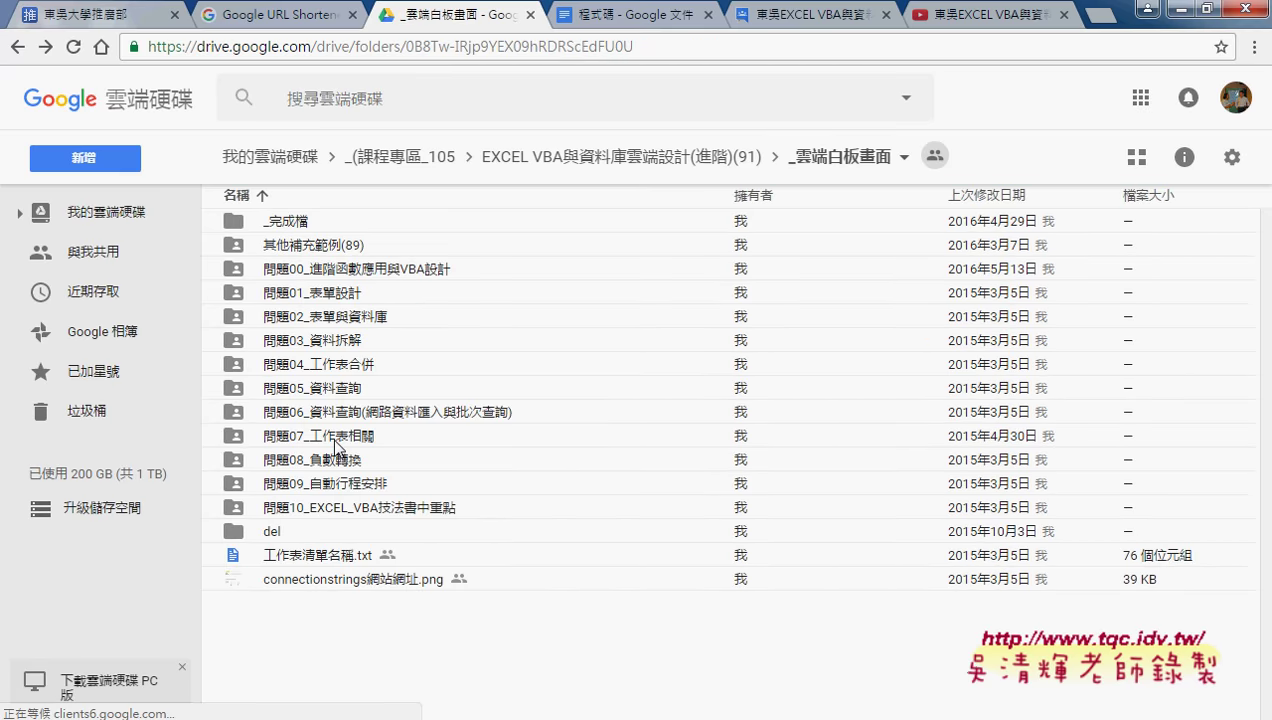
pyautogui.doubleClick(340, 437)
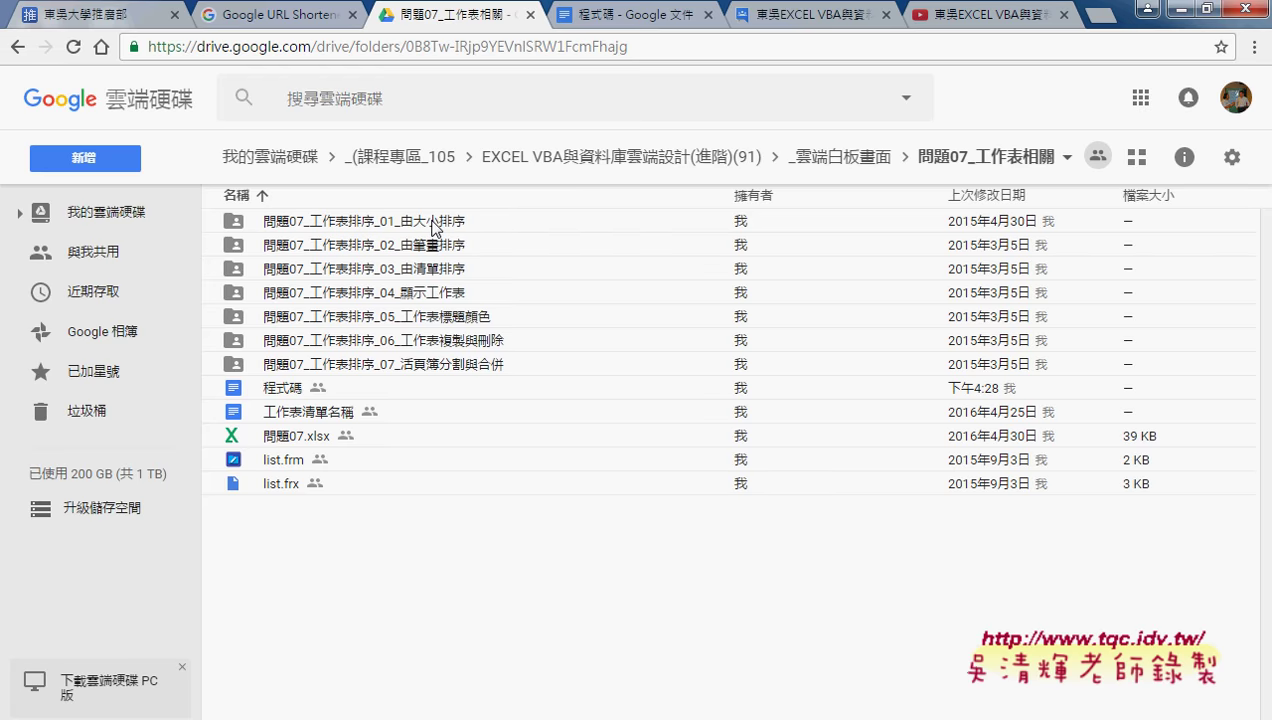
pyautogui.doubleClick(341, 222)
pyautogui.moveTo(308, 234); pyautogui.dragTo(346, 231)
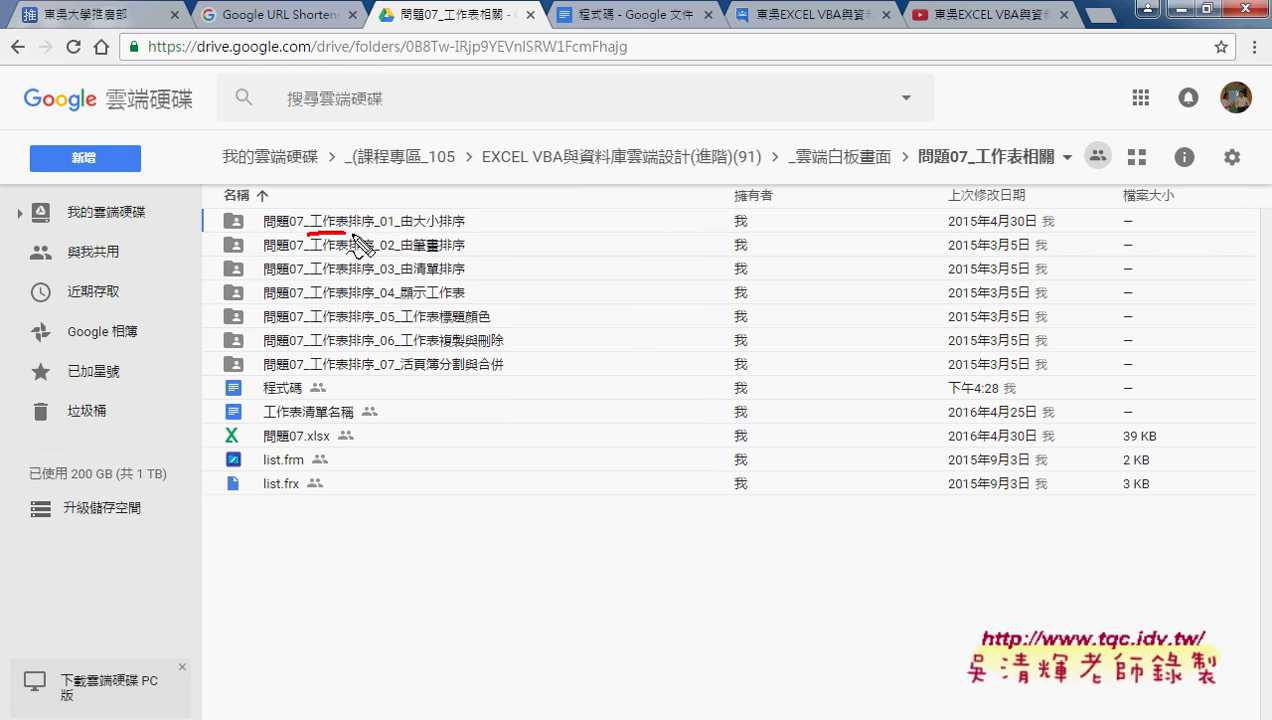
pyautogui.moveTo(352, 232); pyautogui.dragTo(370, 231)
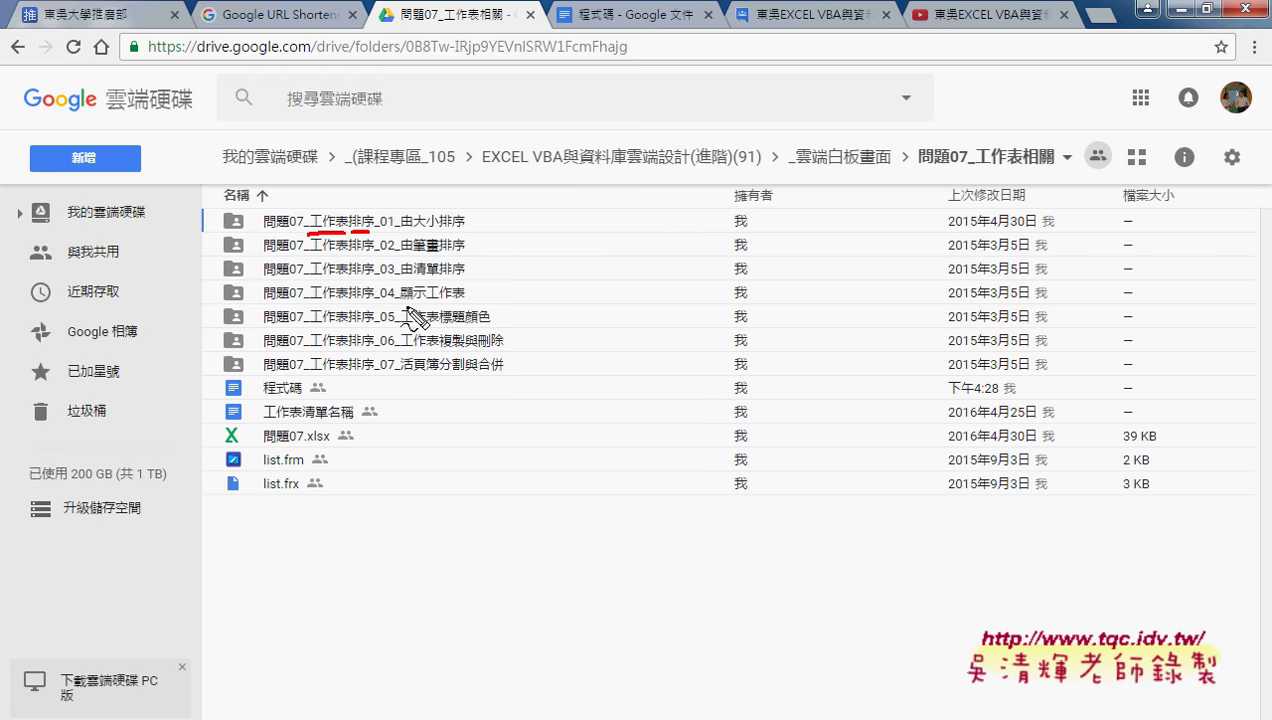
pyautogui.moveTo(464, 325); pyautogui.dragTo(490, 323)
pyautogui.moveTo(441, 351); pyautogui.dragTo(462, 351)
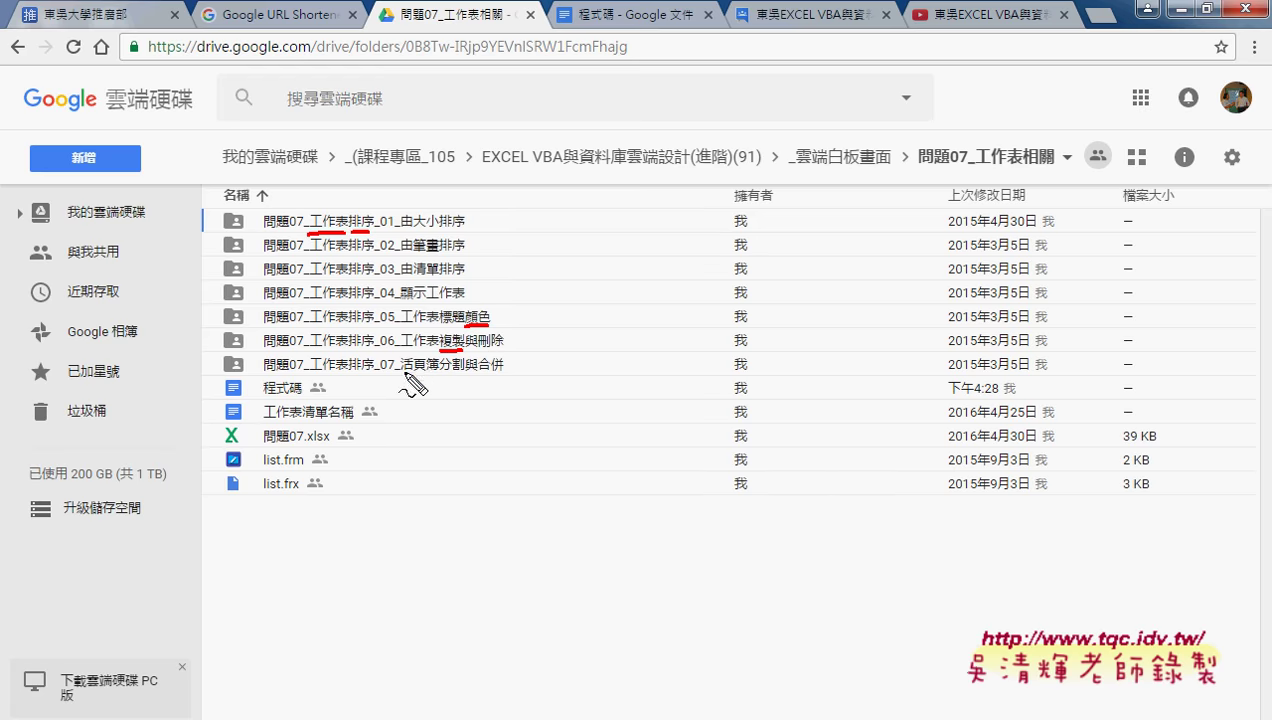
pyautogui.moveTo(402, 372); pyautogui.dragTo(438, 373)
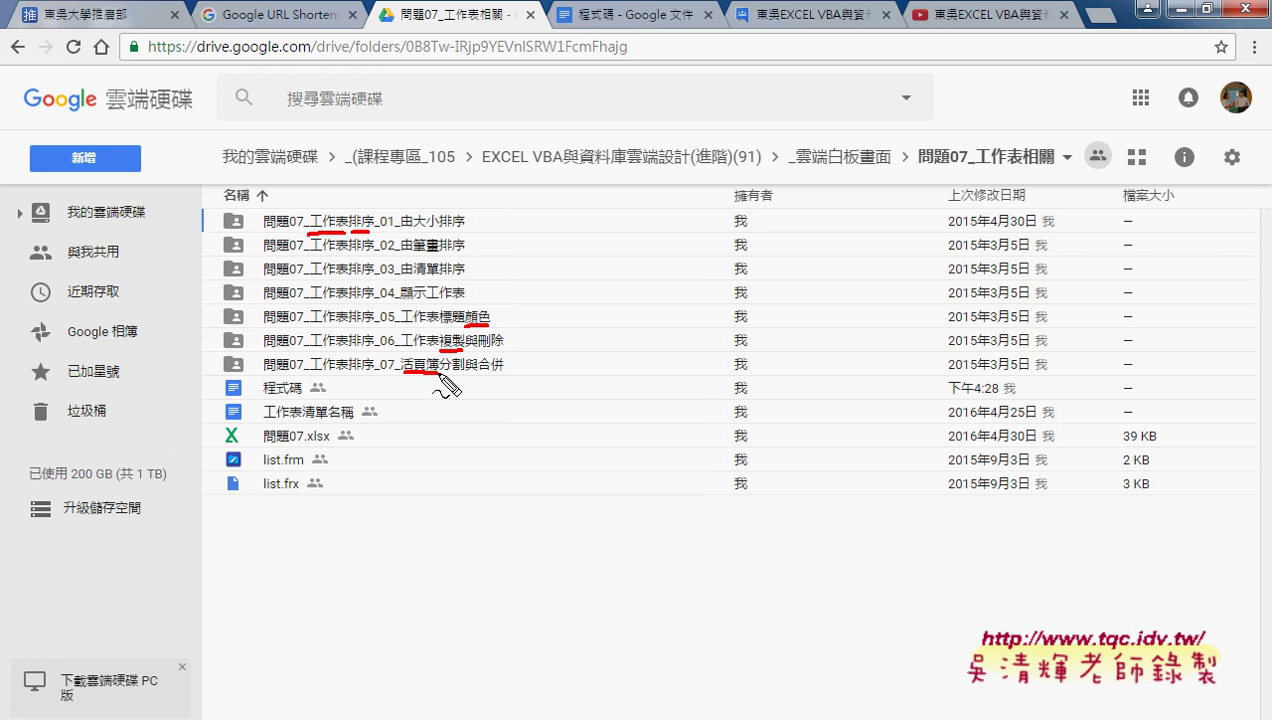
# Download 問題07.xlsx and open it in Excel, also opening the 程式碼 document
pyautogui.press('Escape')
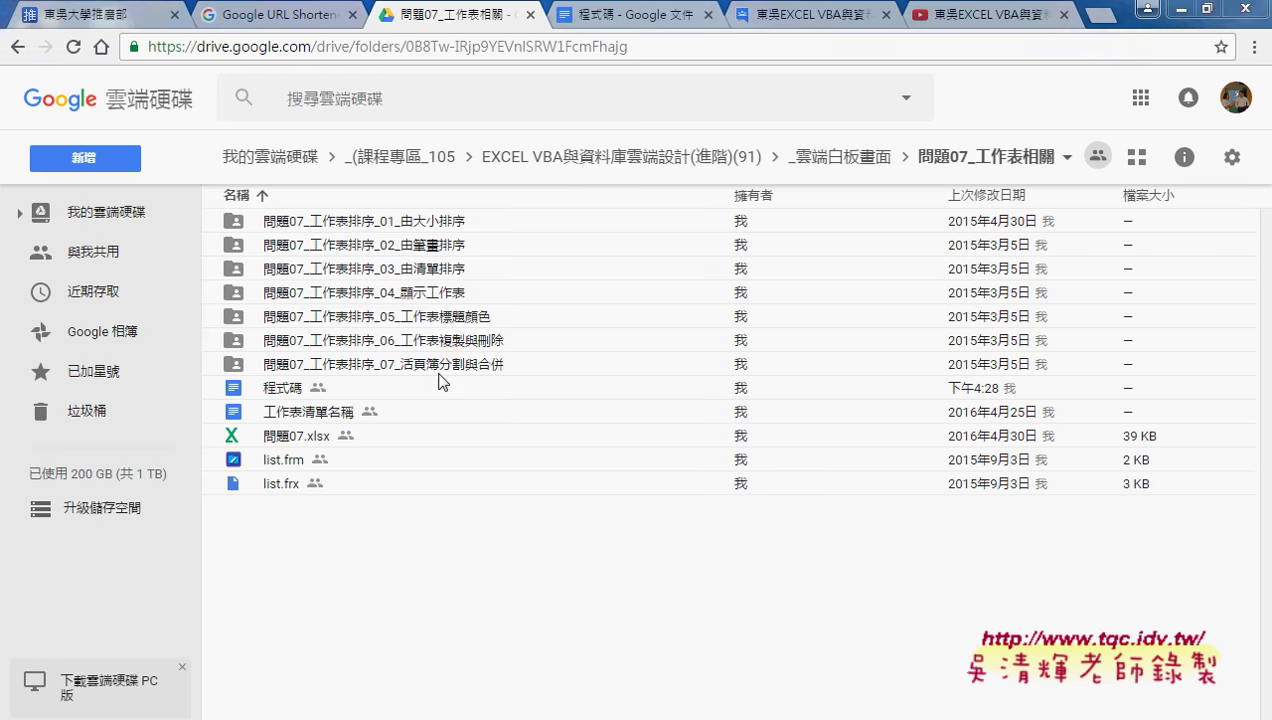
pyautogui.click(322, 437)
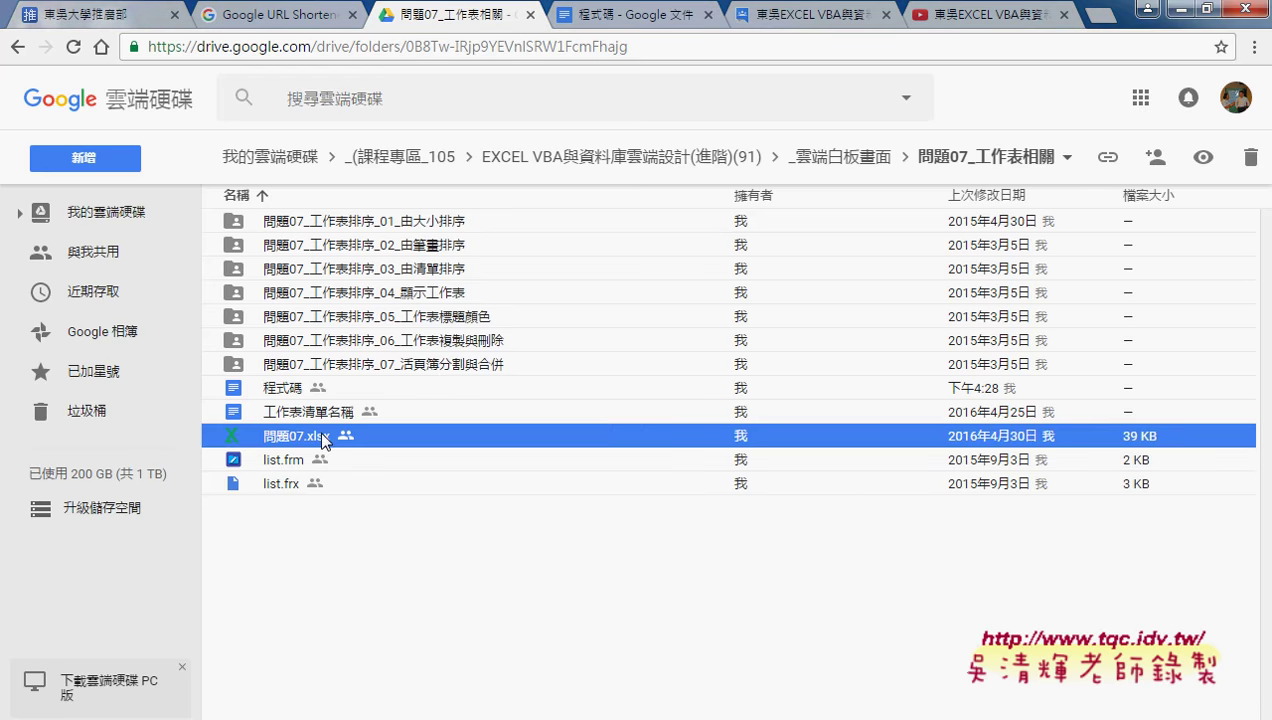
pyautogui.rightClick(350, 437)
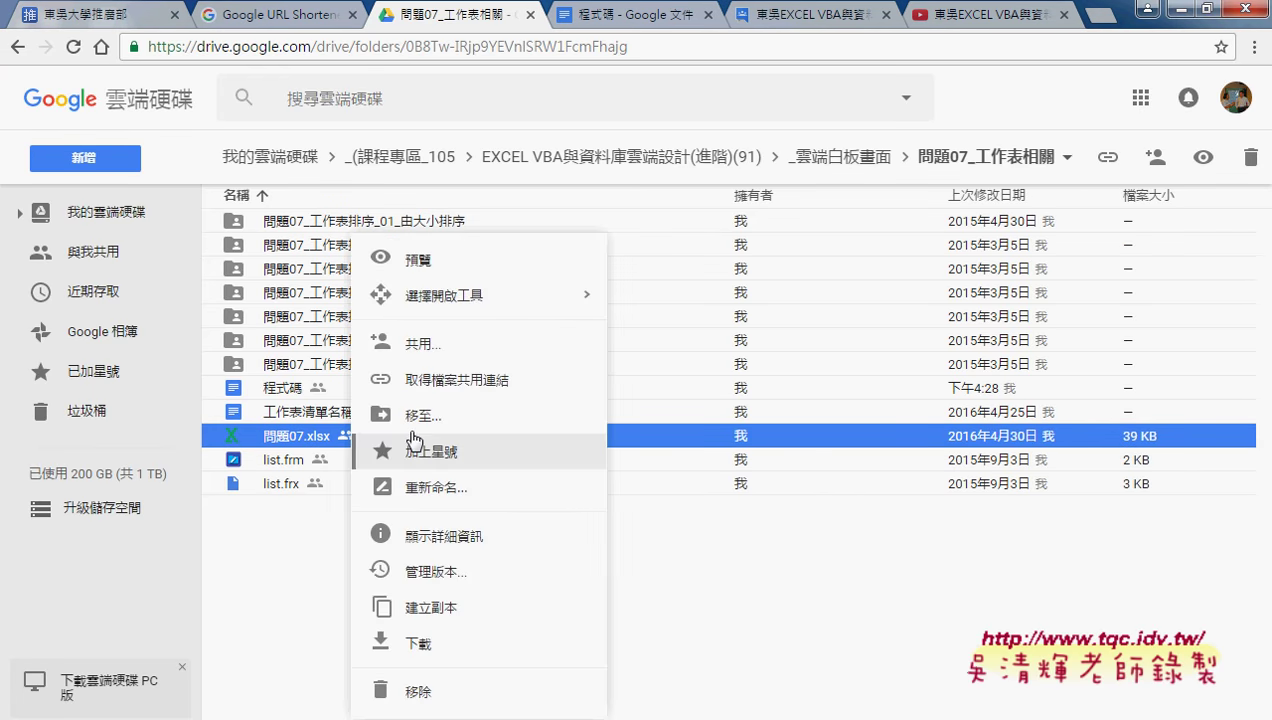
pyautogui.click(460, 647)
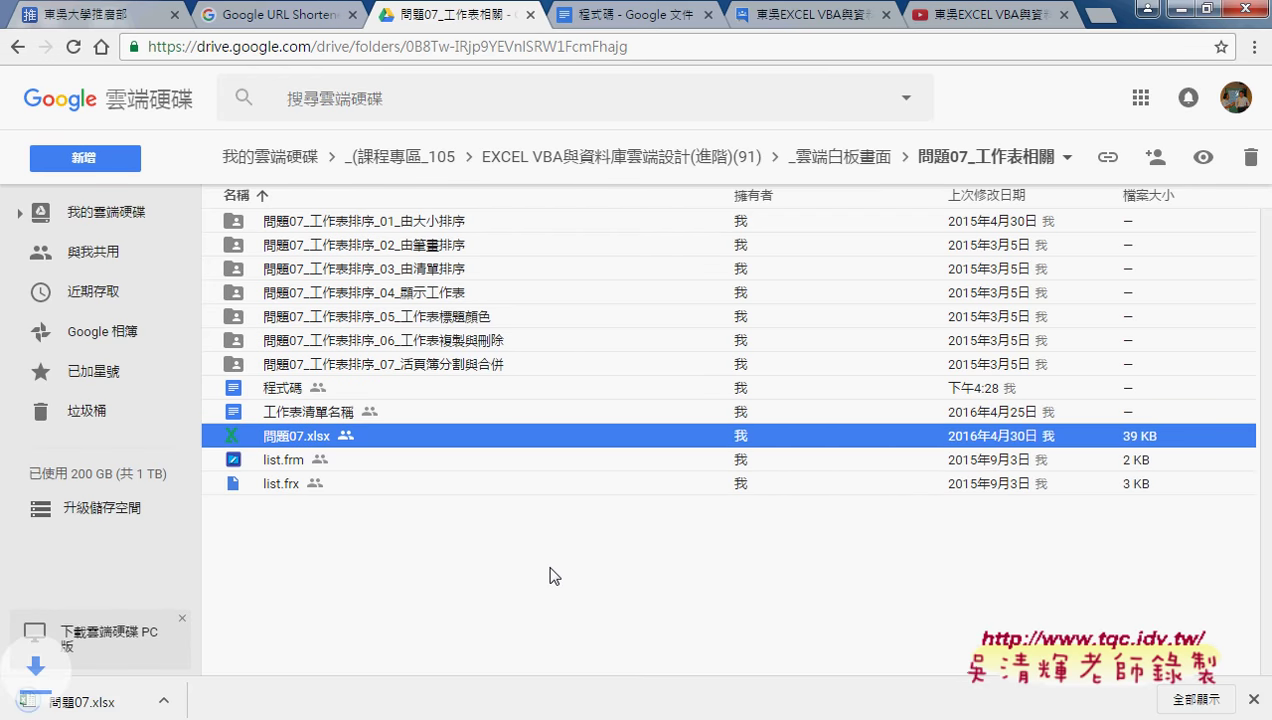
pyautogui.click(208, 701)
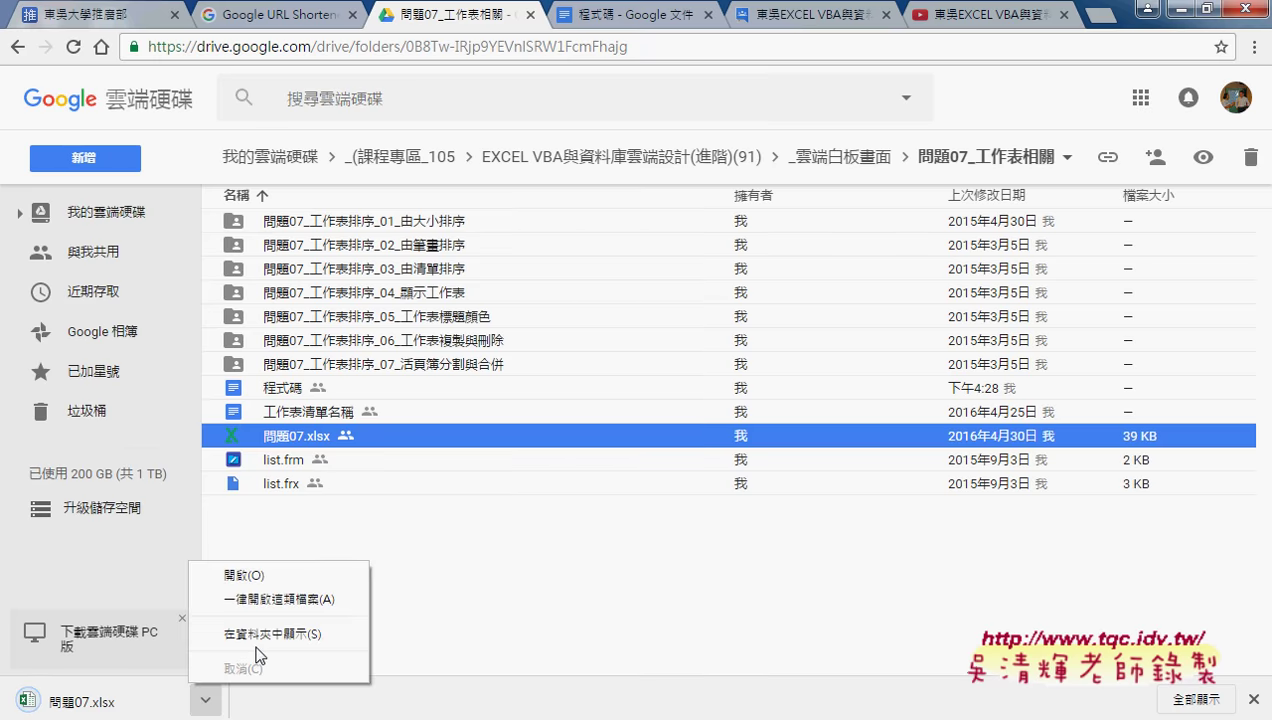
pyautogui.click(236, 650)
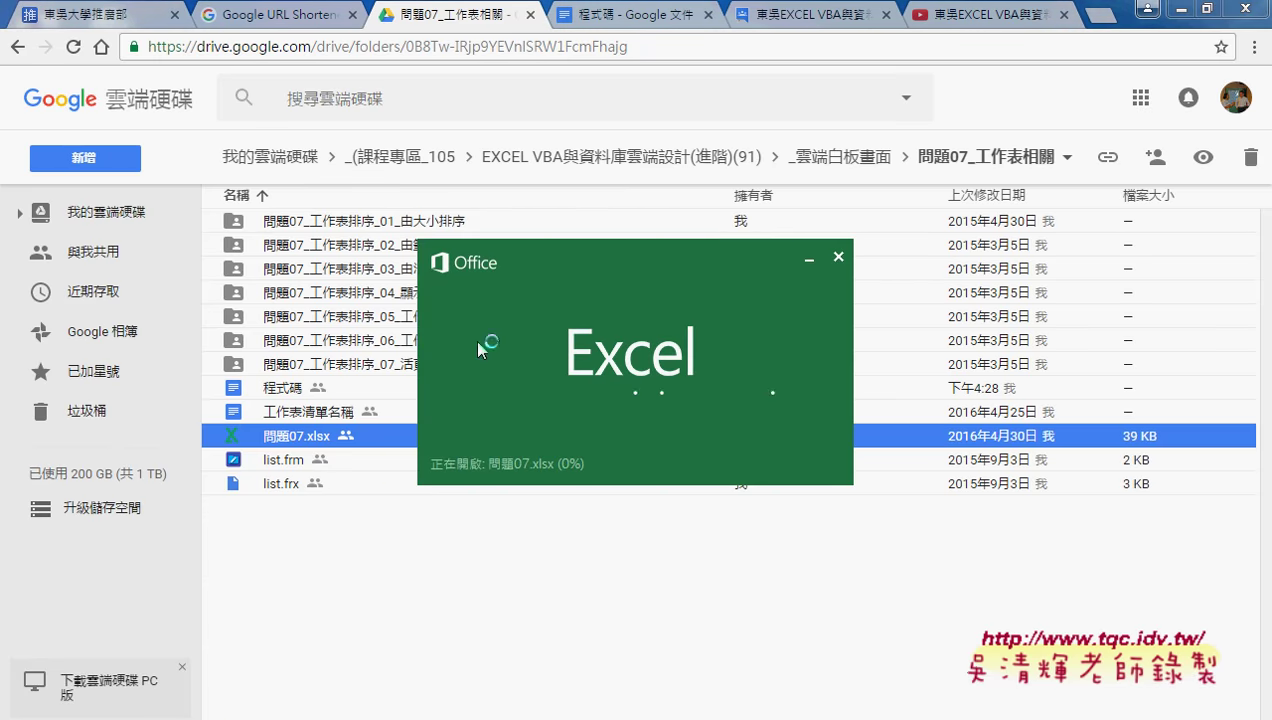
pyautogui.doubleClick(282, 385)
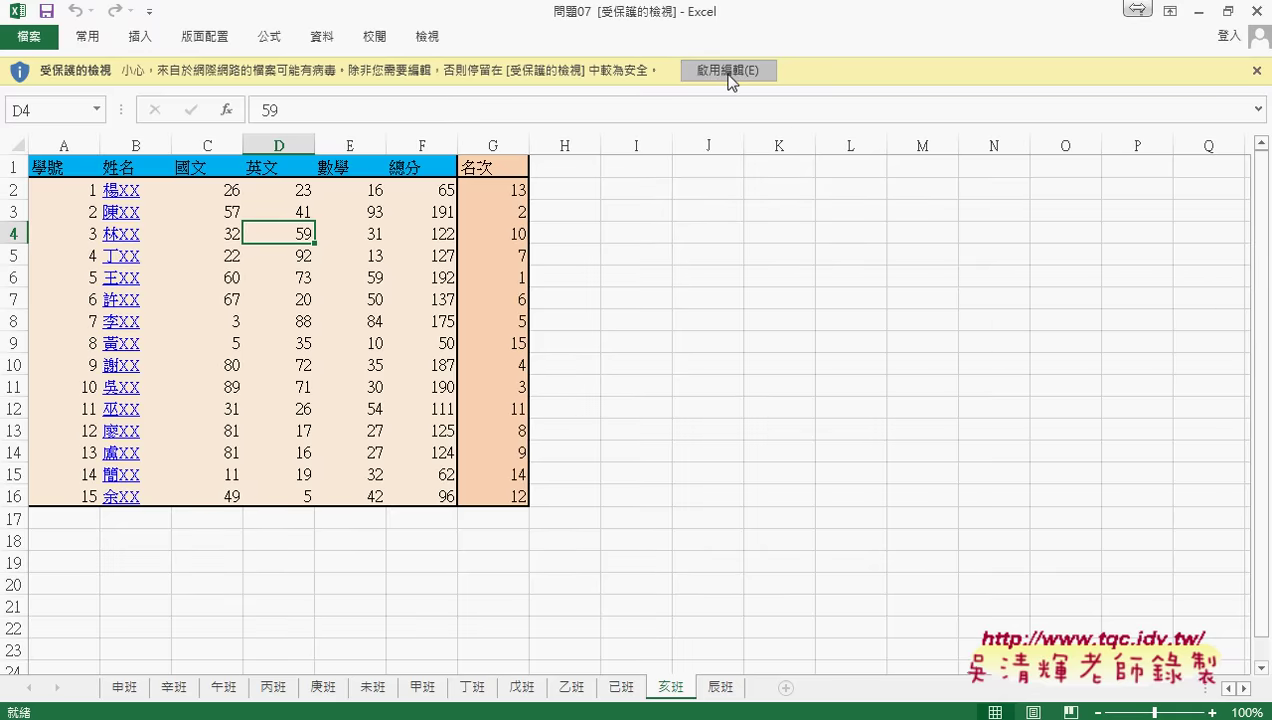
# Enable editing, then move 甲班 to the first sheet position and 乙班 second
pyautogui.click(728, 71)
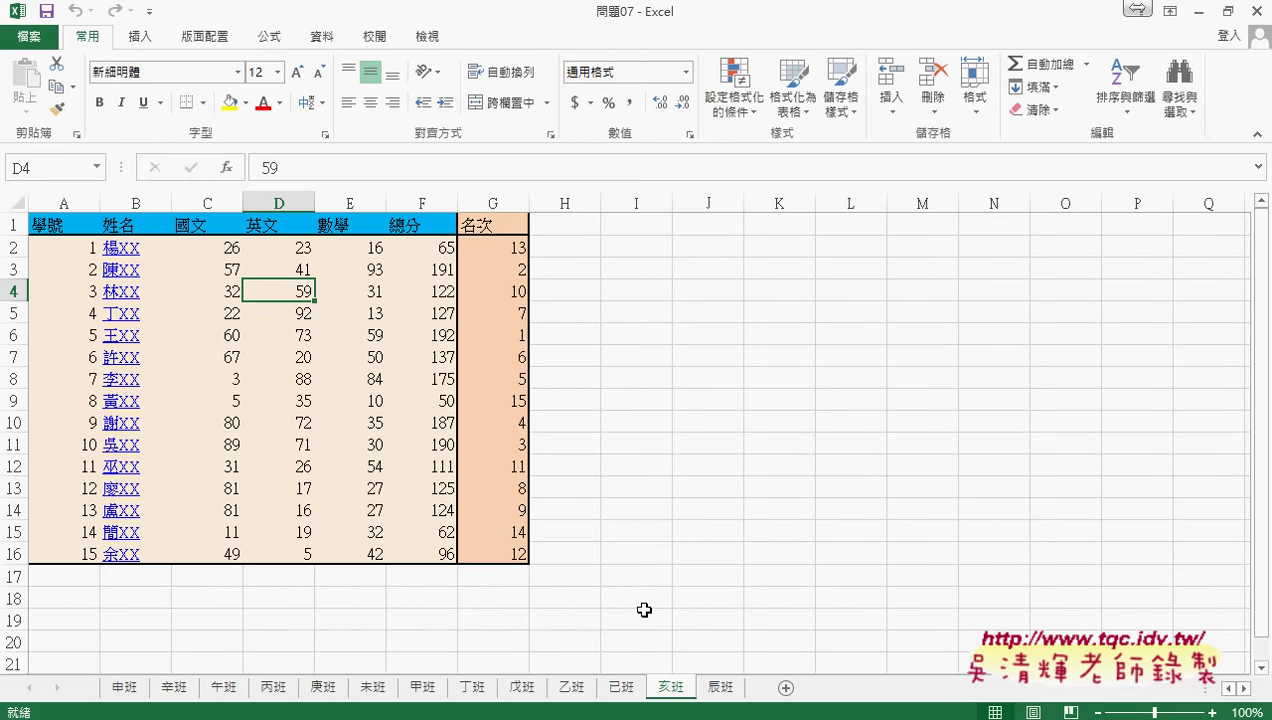
pyautogui.hotkey('ctrl', 'Home')
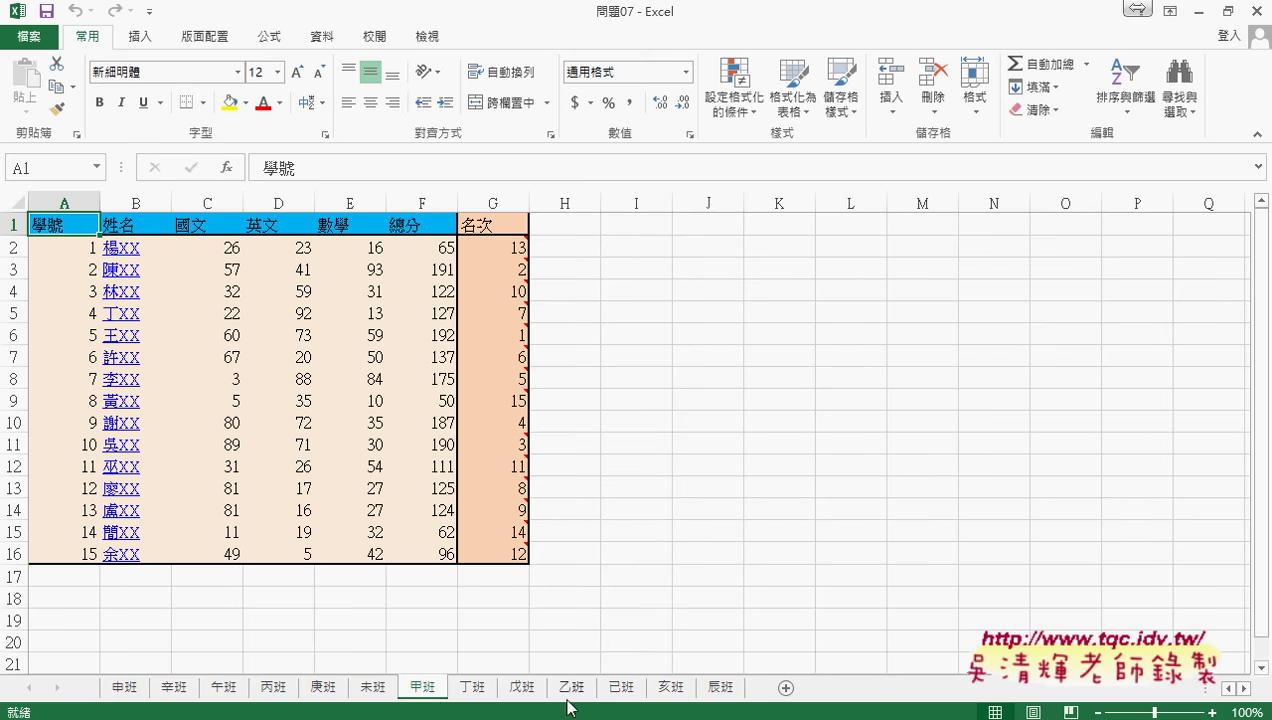
pyautogui.hotkey('ctrl', 'pageup')
pyautogui.hotkey('ctrl', 'pageup')
pyautogui.click(273, 689)
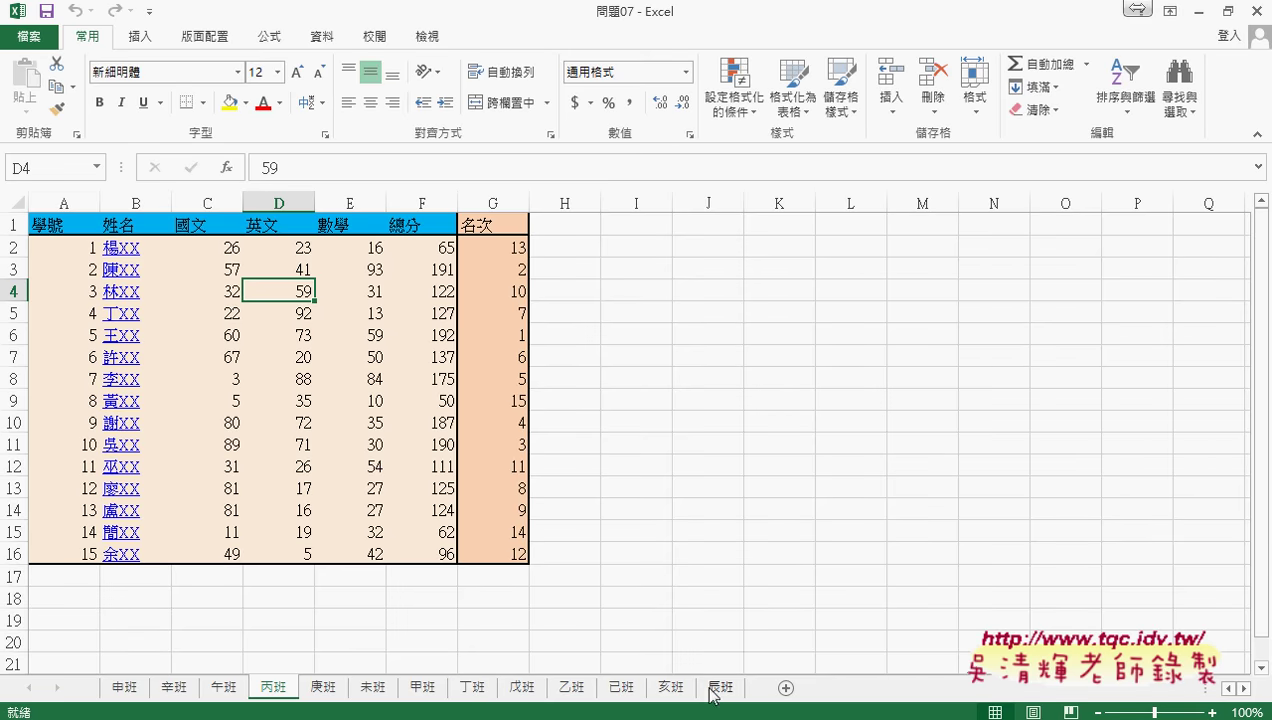
pyautogui.click(424, 690)
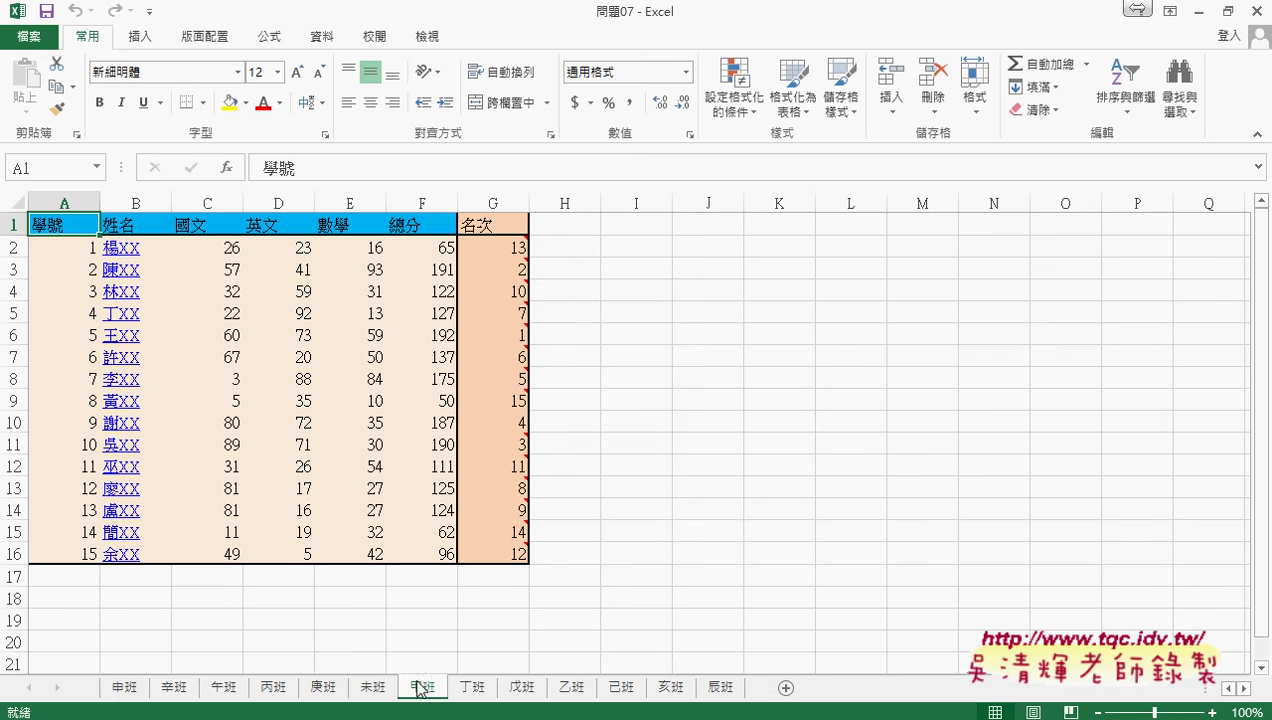
pyautogui.moveTo(420, 688); pyautogui.dragTo(125, 686)
pyautogui.moveTo(562, 688)
pyautogui.mouseDown()
pyautogui.moveTo(408, 668)
pyautogui.moveTo(176, 672)
pyautogui.mouseUp()
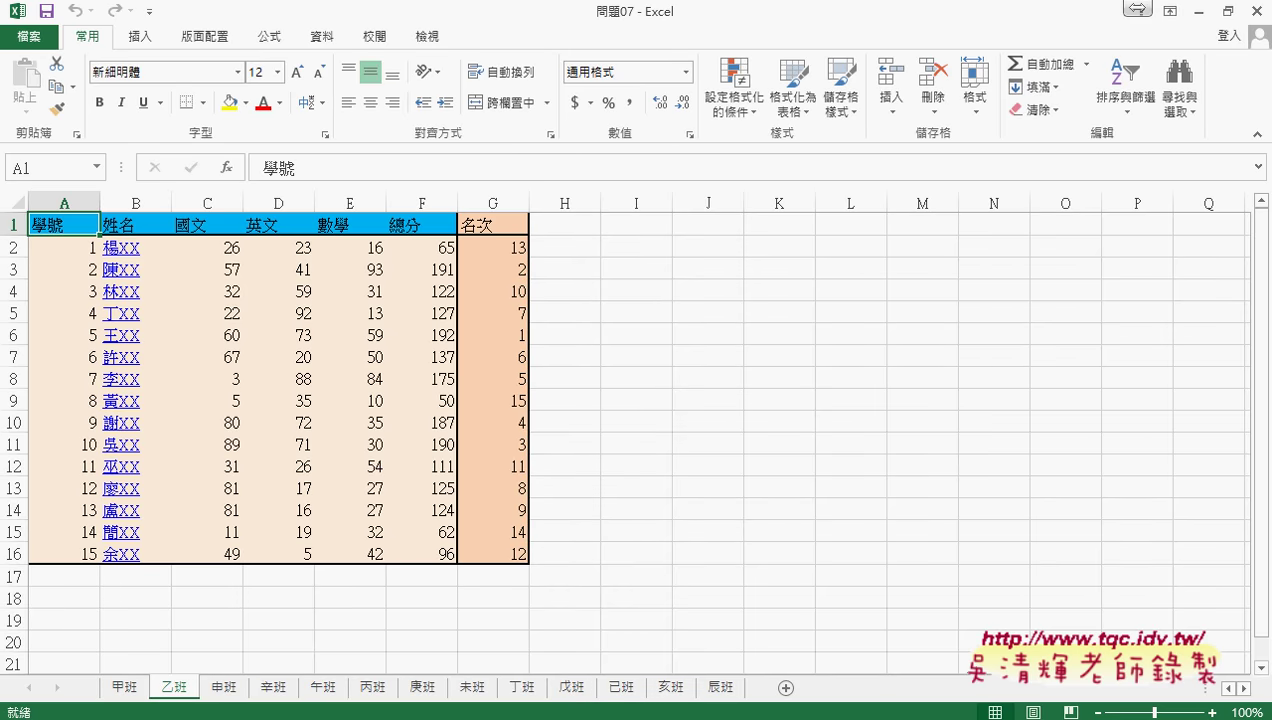
# Select the 清單順序 class order line in 程式碼, then return to Excel
pyautogui.click(241, 676)
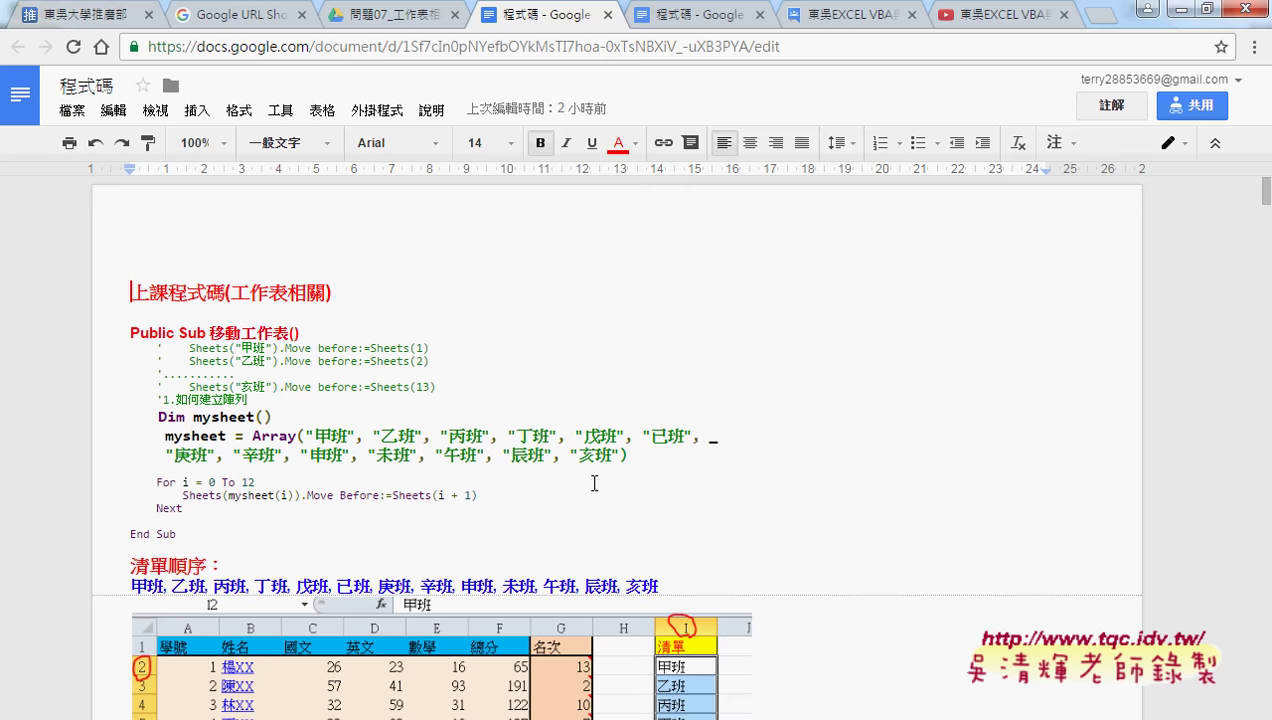
pyautogui.scroll(-1, 590, 482)
pyautogui.moveTo(129, 486); pyautogui.dragTo(166, 487)
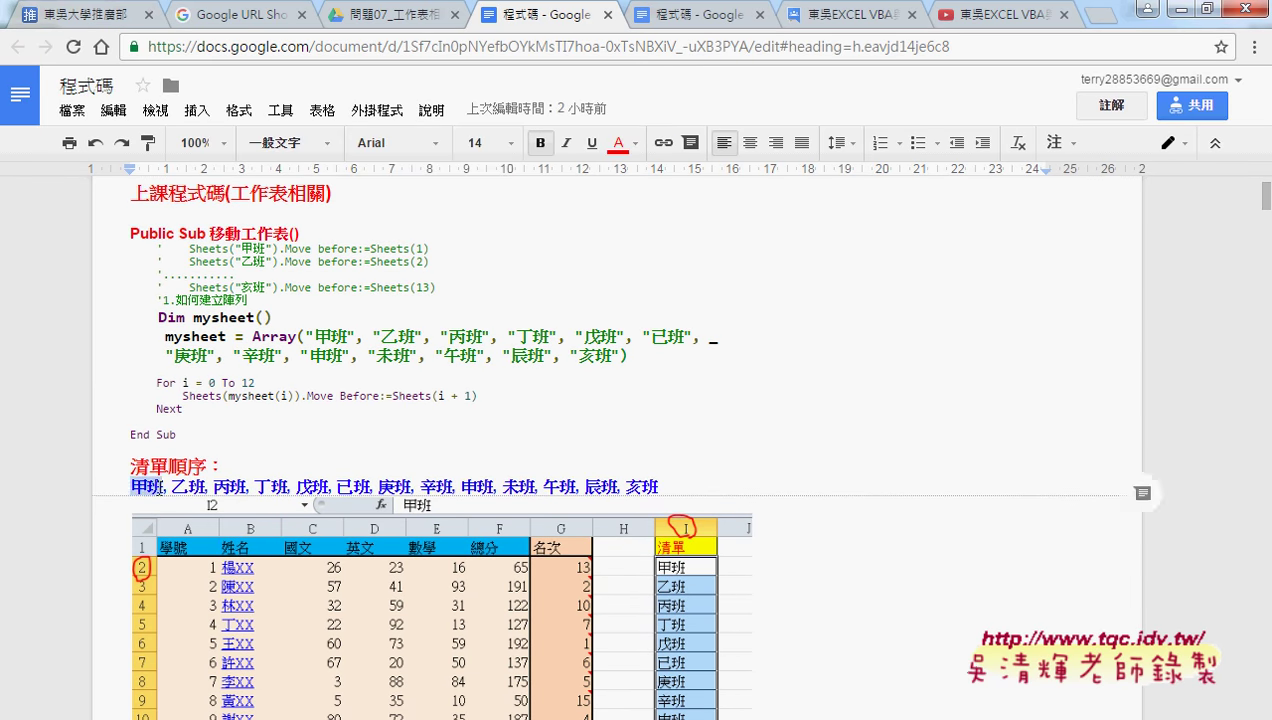
pyautogui.click(211, 487)
pyautogui.click(290, 487)
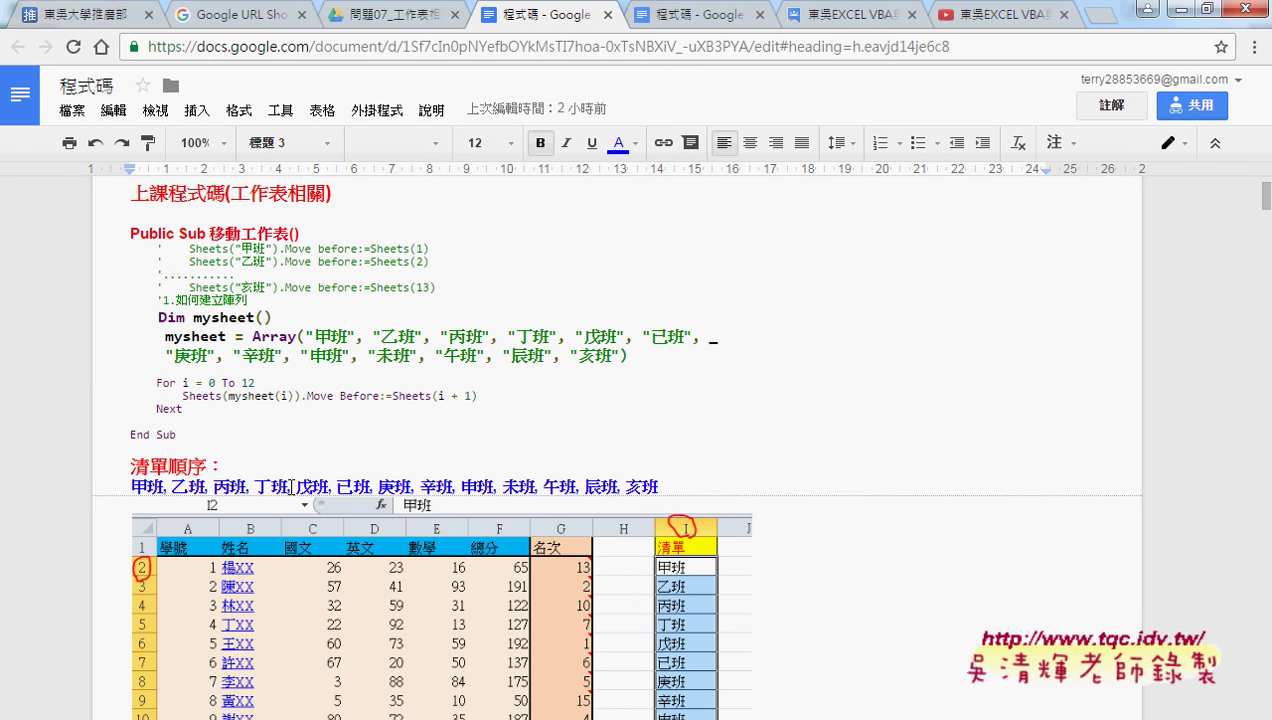
pyautogui.moveTo(660, 487); pyautogui.dragTo(126, 494)
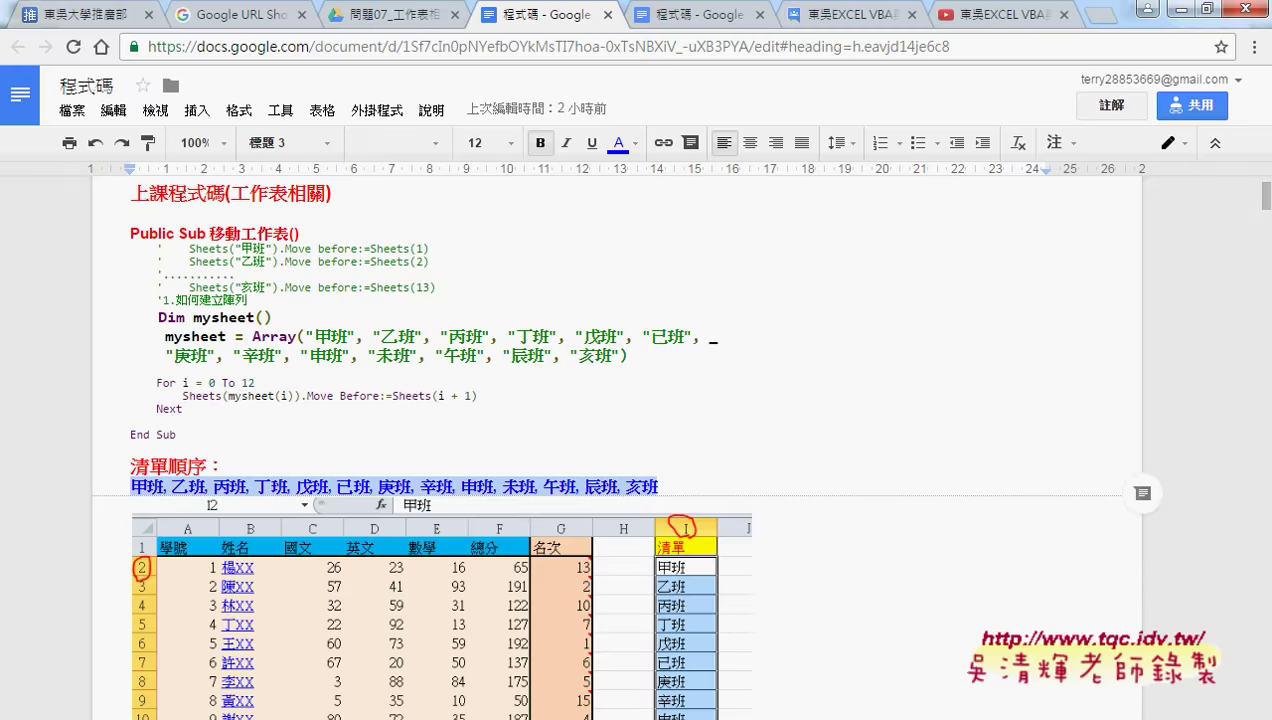
pyautogui.hotkey('alt', 'Tab')
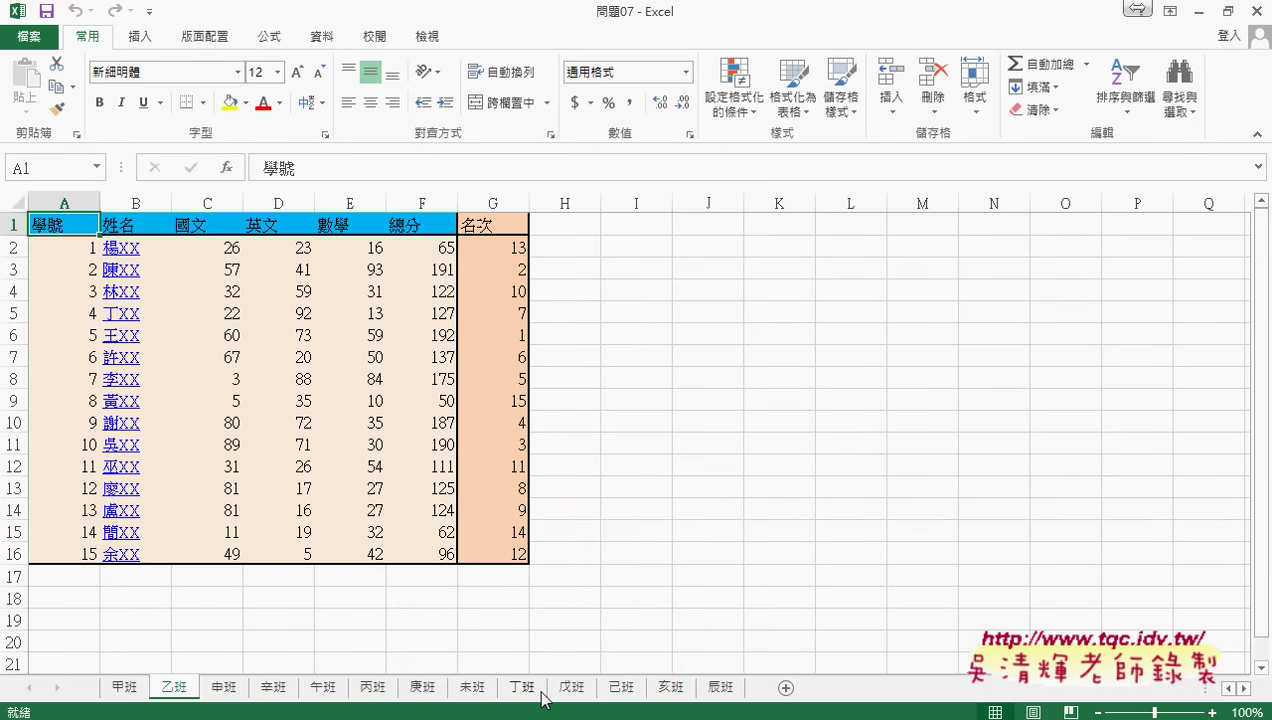
# Move 丙班 to third place after 乙班, then select student numbers 1–7 on 甲班
pyautogui.click(380, 690)
pyautogui.moveTo(203, 662); pyautogui.dragTo(203, 664)
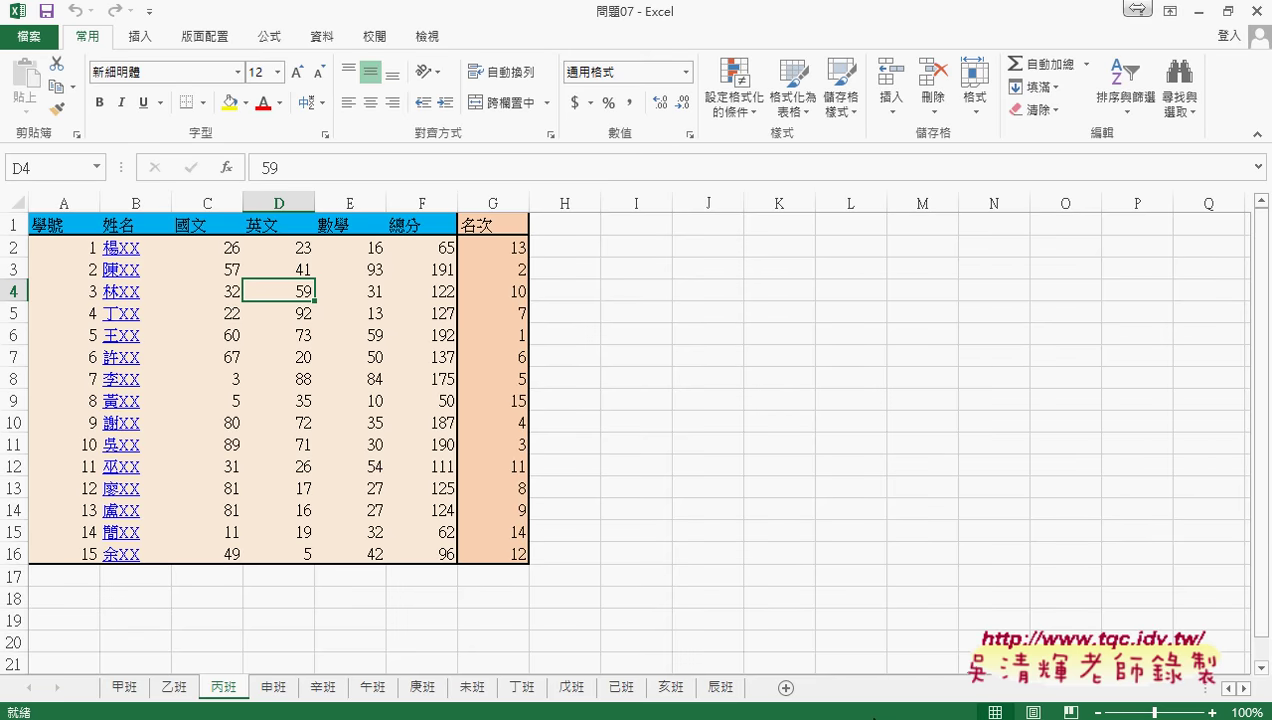
pyautogui.click(124, 689)
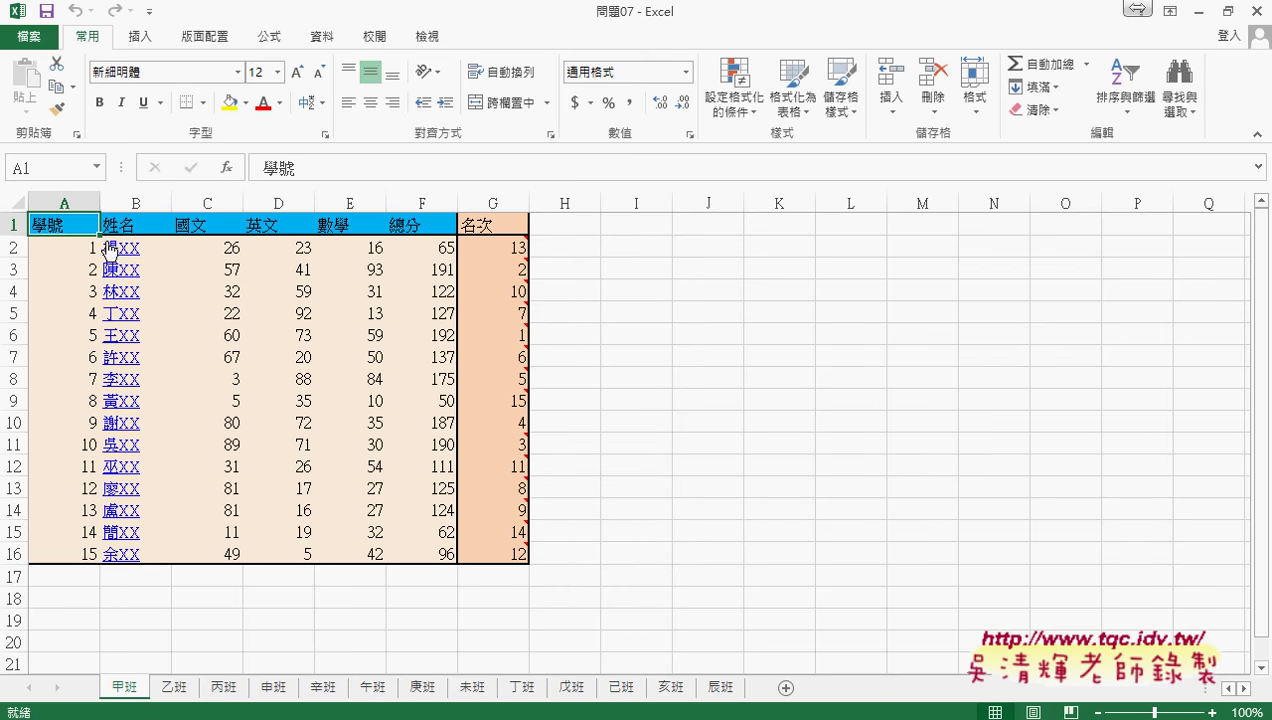
pyautogui.moveTo(77, 247); pyautogui.dragTo(76, 383)
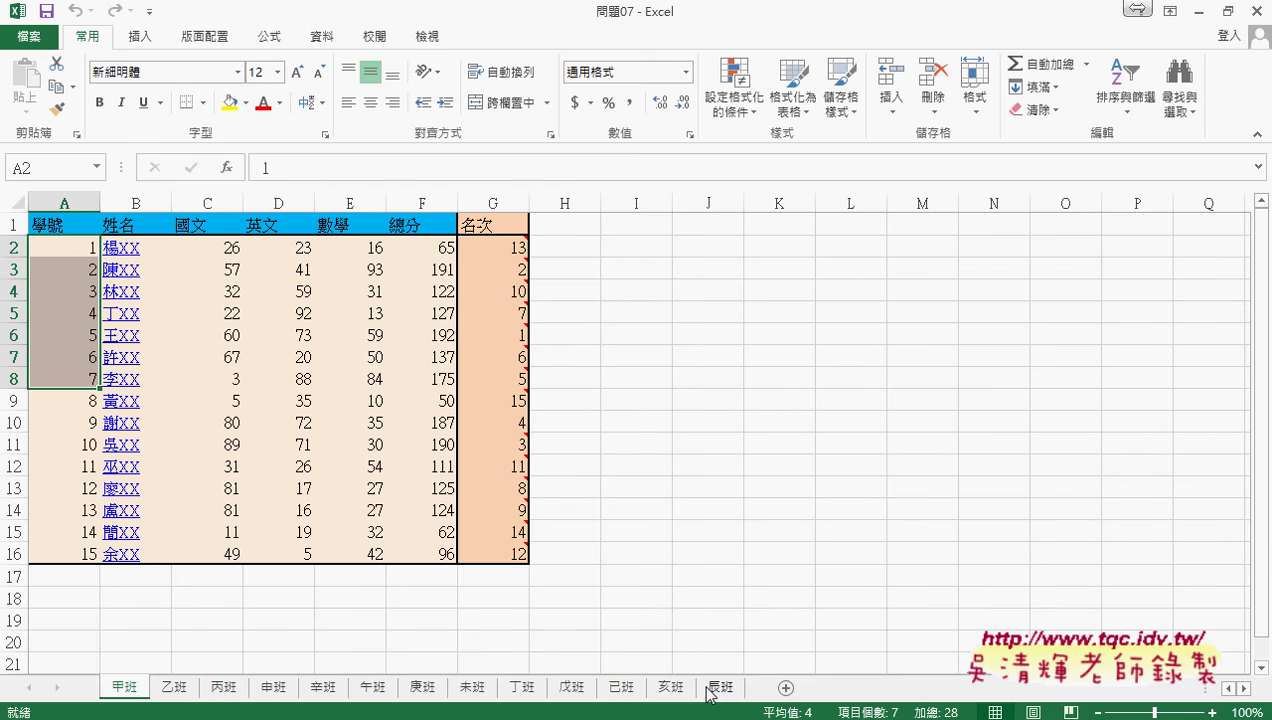
# Select the score cells C2:D3 on the 甲班 sheet
pyautogui.moveTo(182, 242)
pyautogui.mouseDown()
pyautogui.moveTo(261, 298)
pyautogui.moveTo(375, 556)
pyautogui.mouseUp()
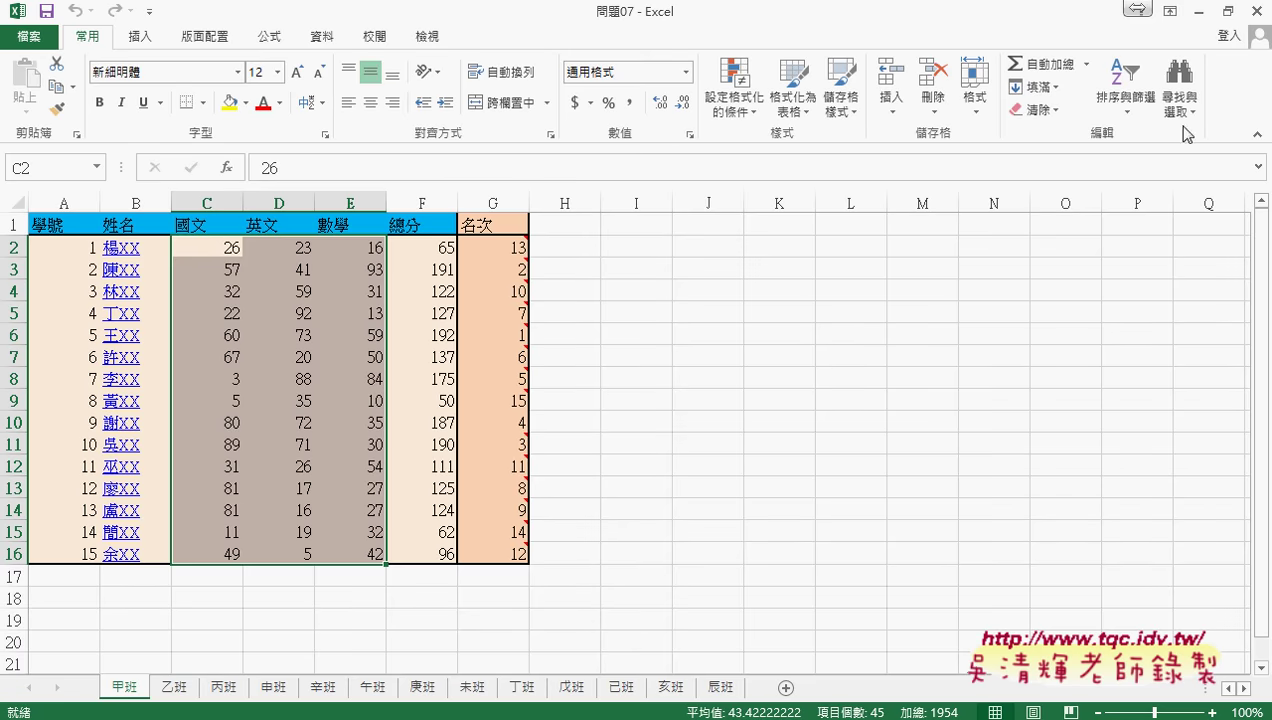
pyautogui.click(1201, 16)
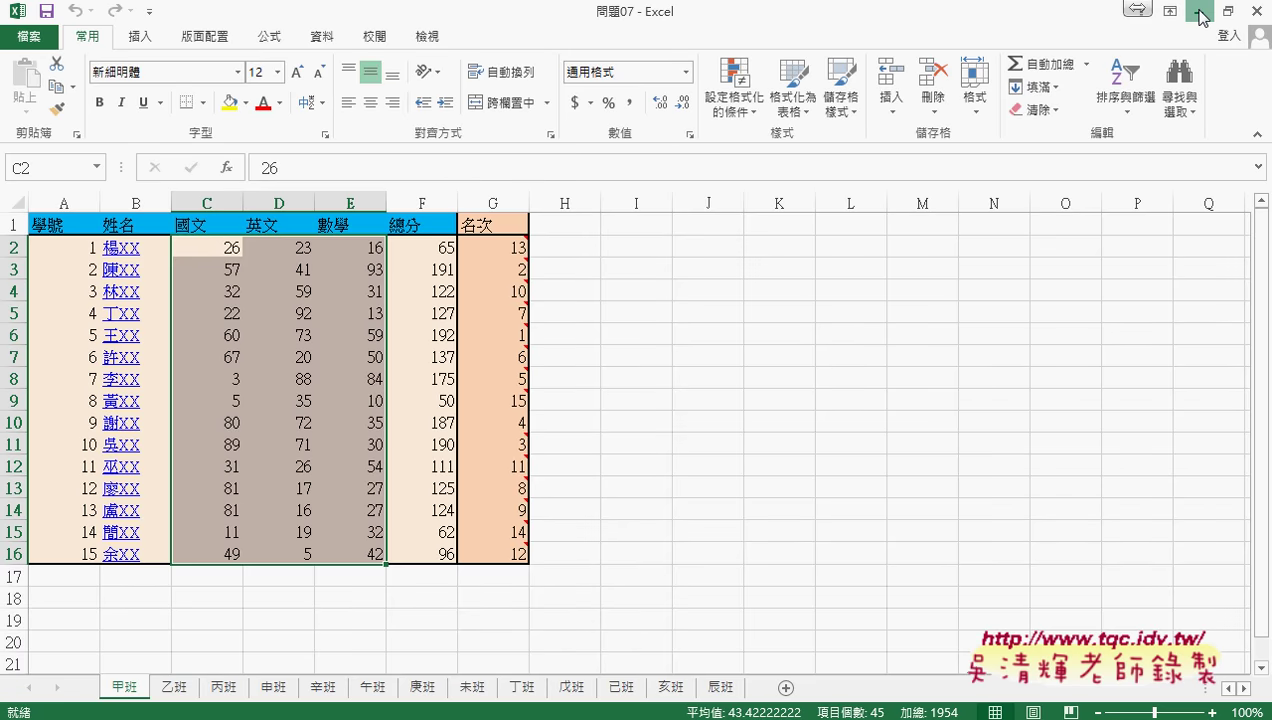